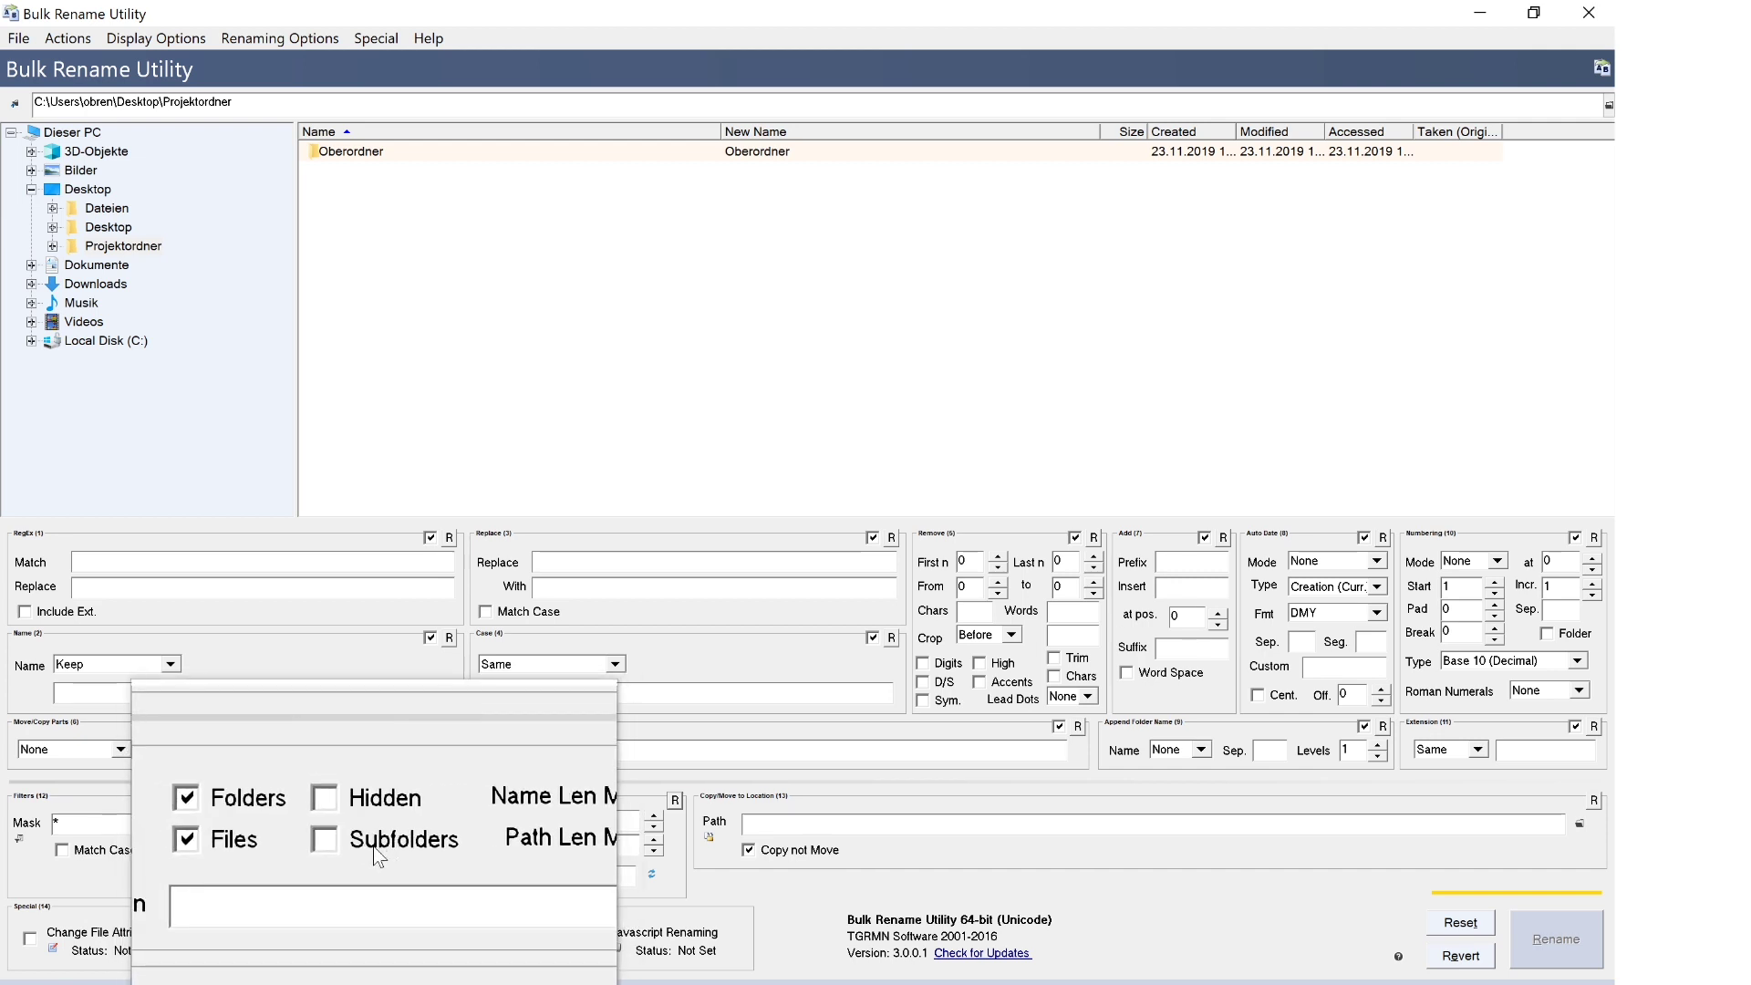
Step: Include files from subfolders, leave folders out of the list, and filter it with the mask m_*.tif
{"action": "left_click", "coordinate": [352, 846]}
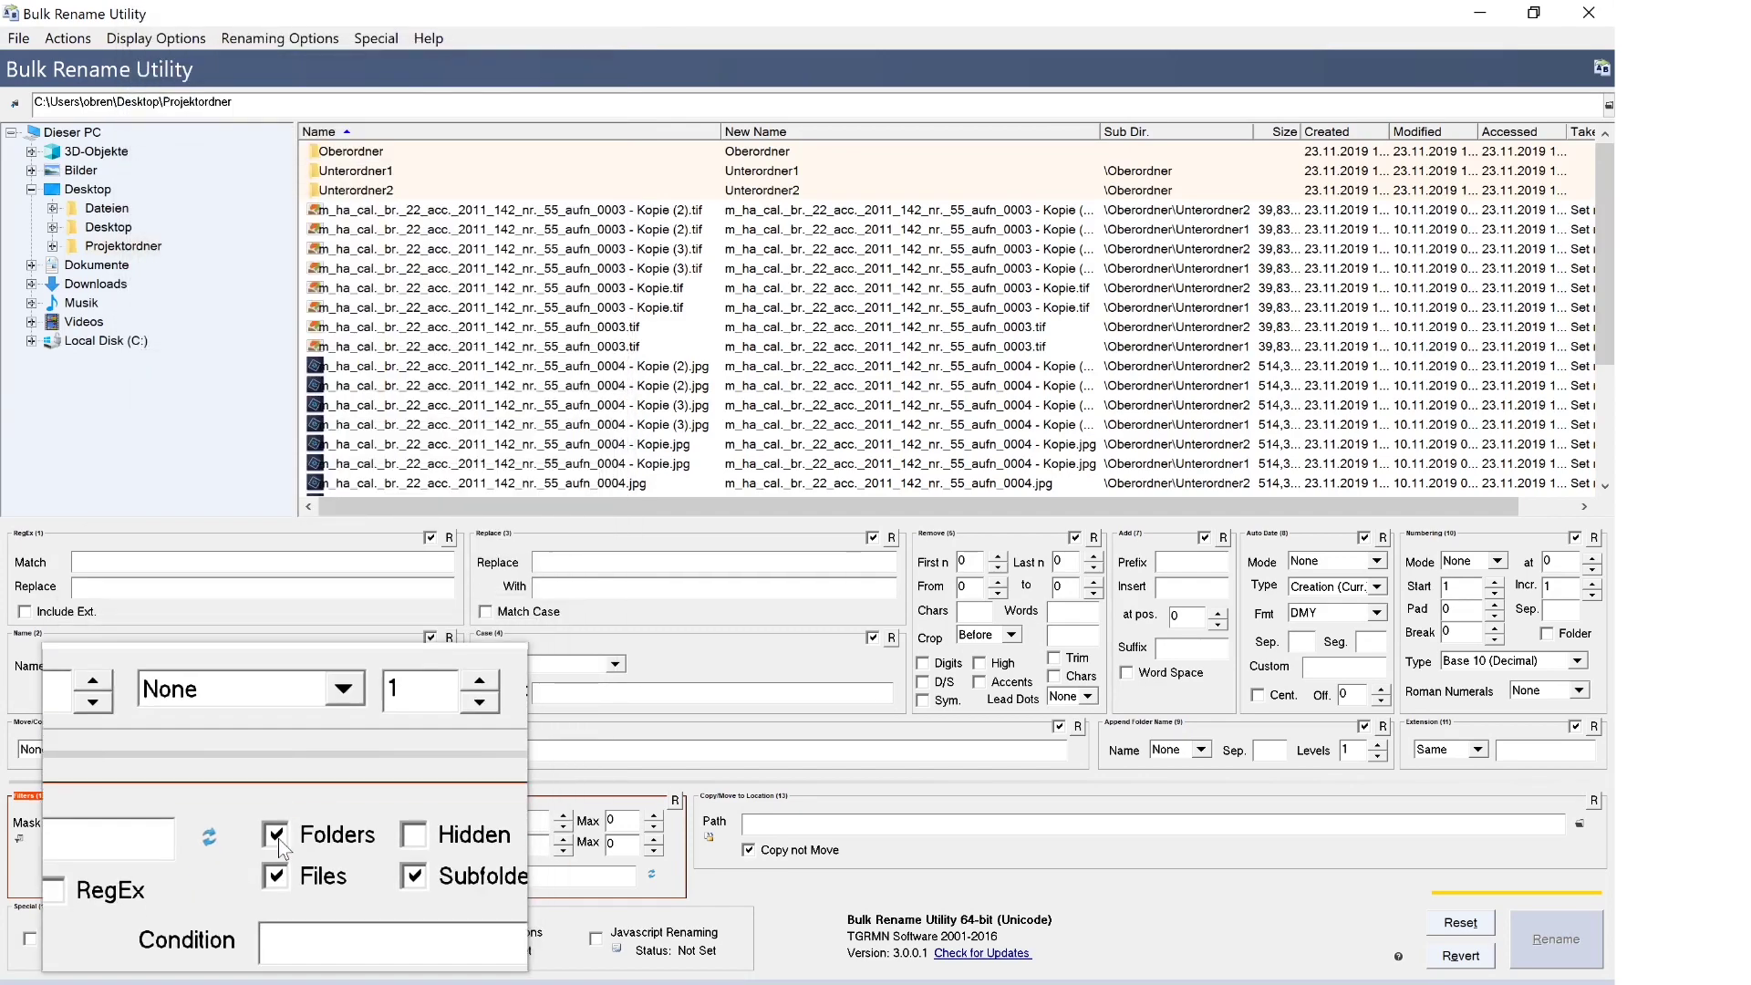
{"action": "left_click", "coordinate": [282, 821]}
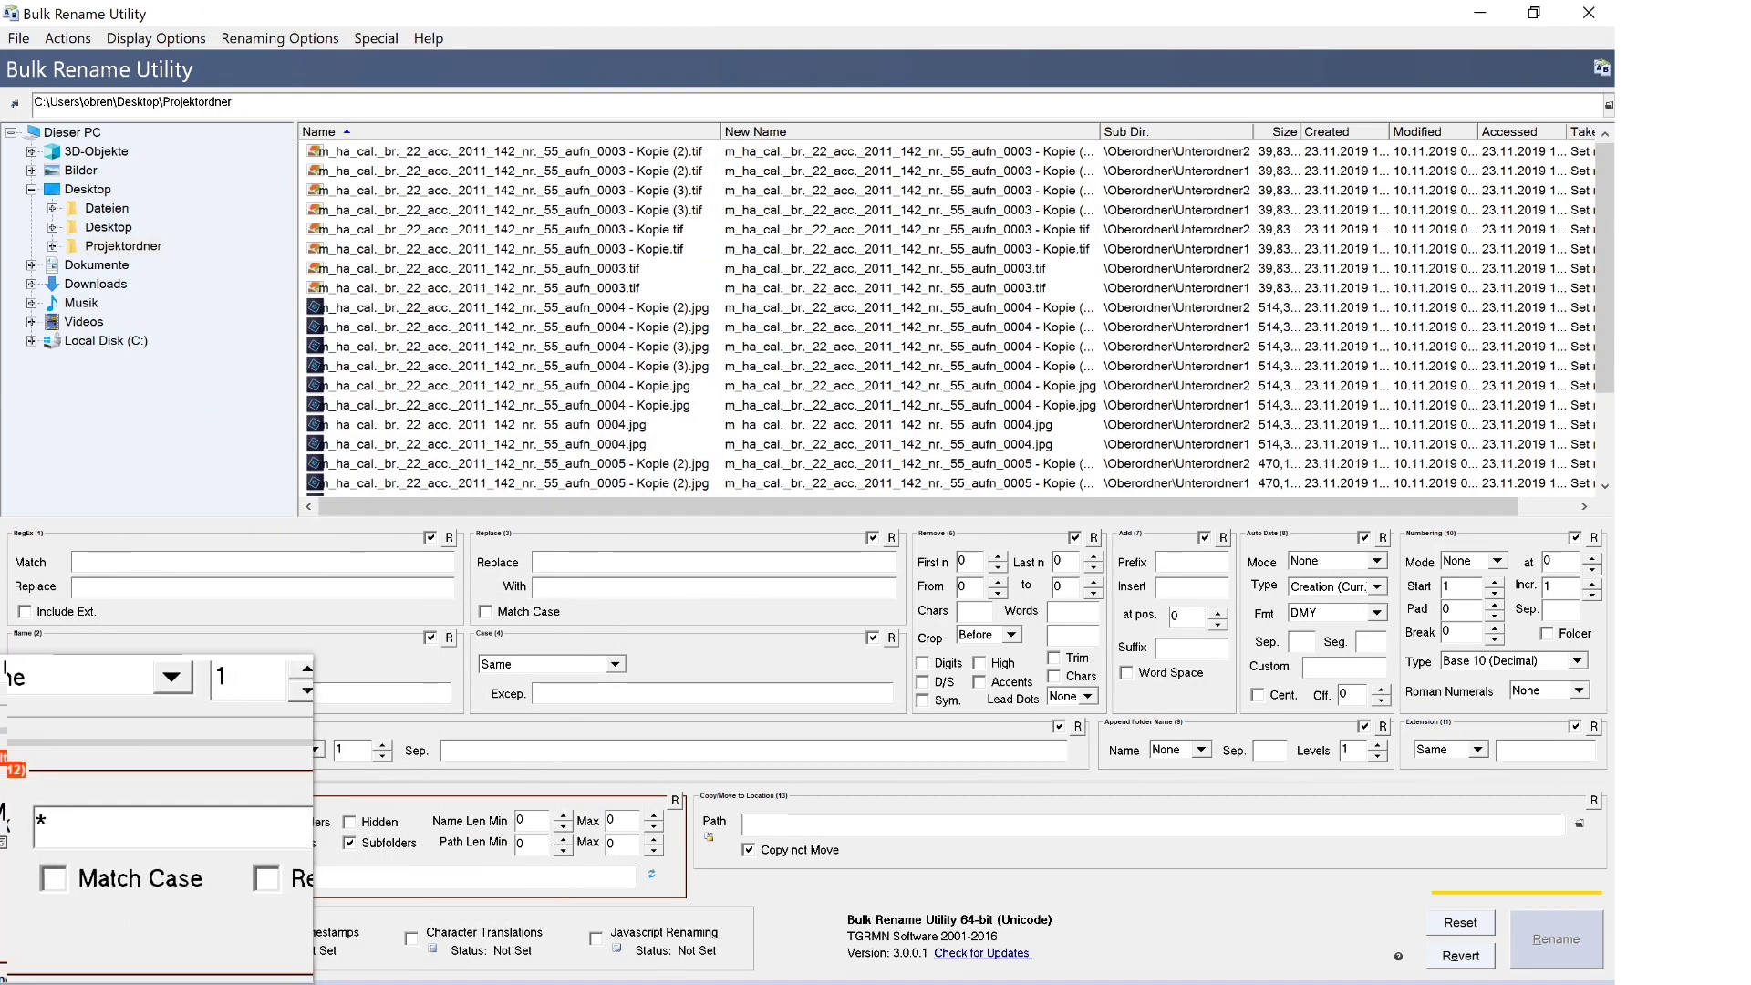
{"action": "double_click", "coordinate": [101, 821]}
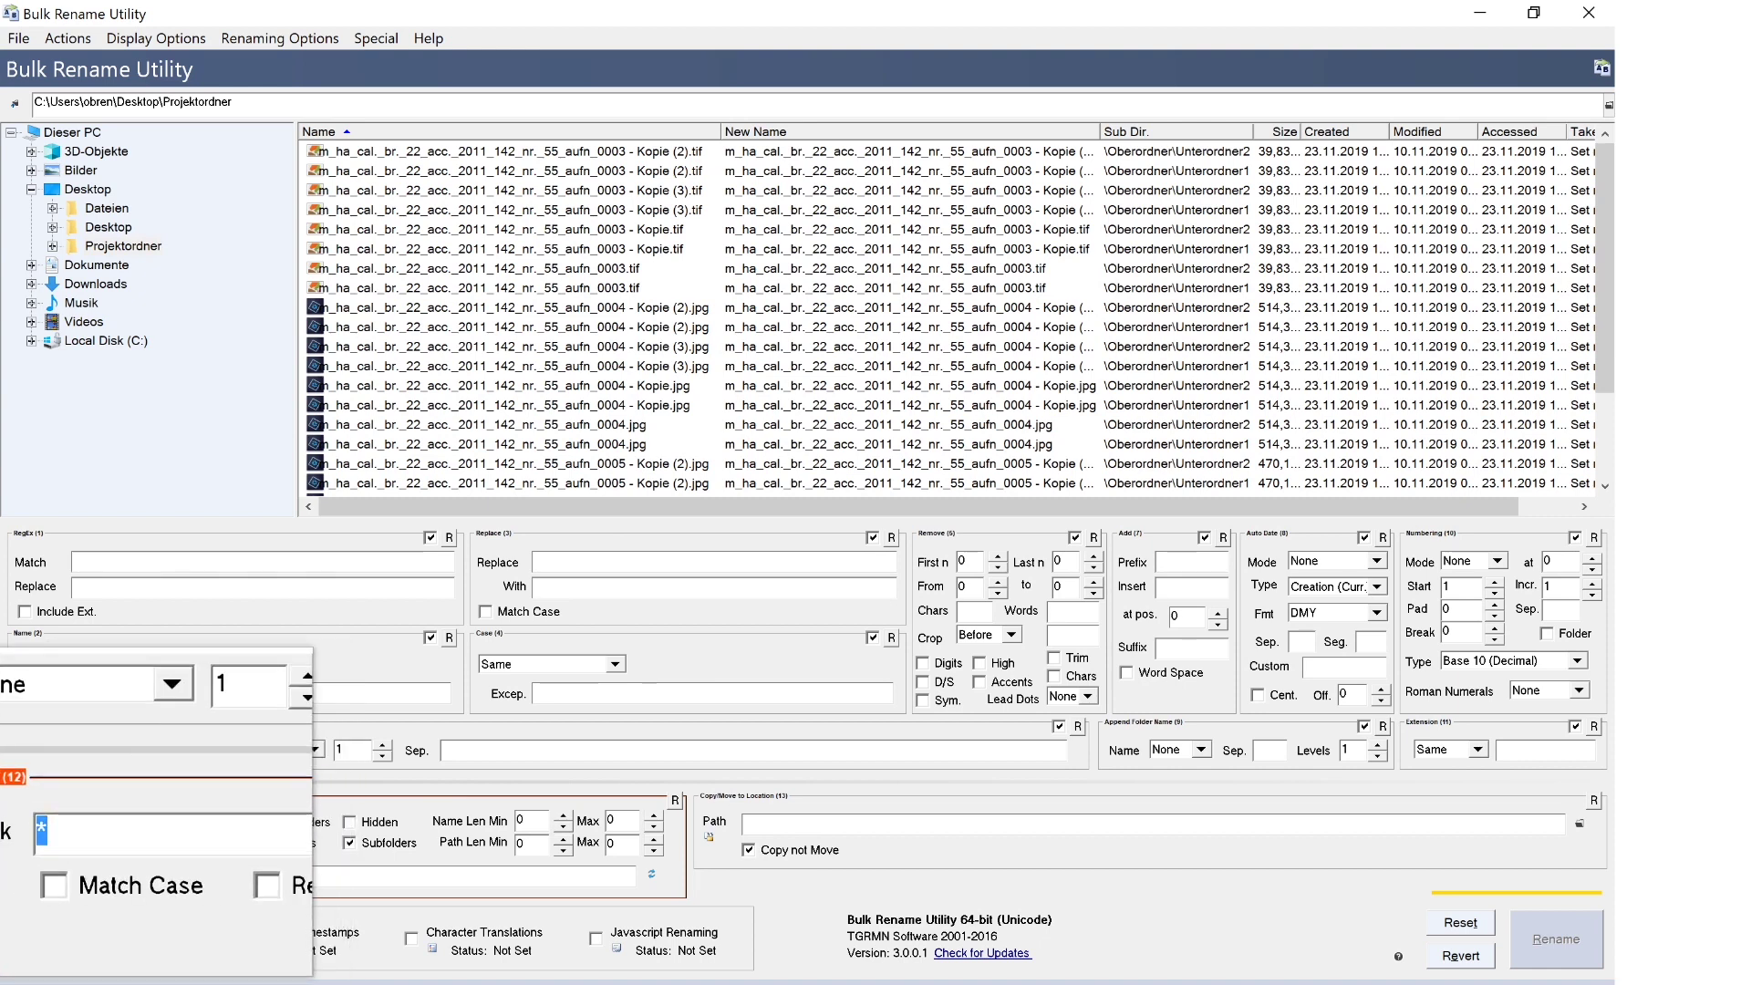
{"action": "type", "text": "*.tif"}
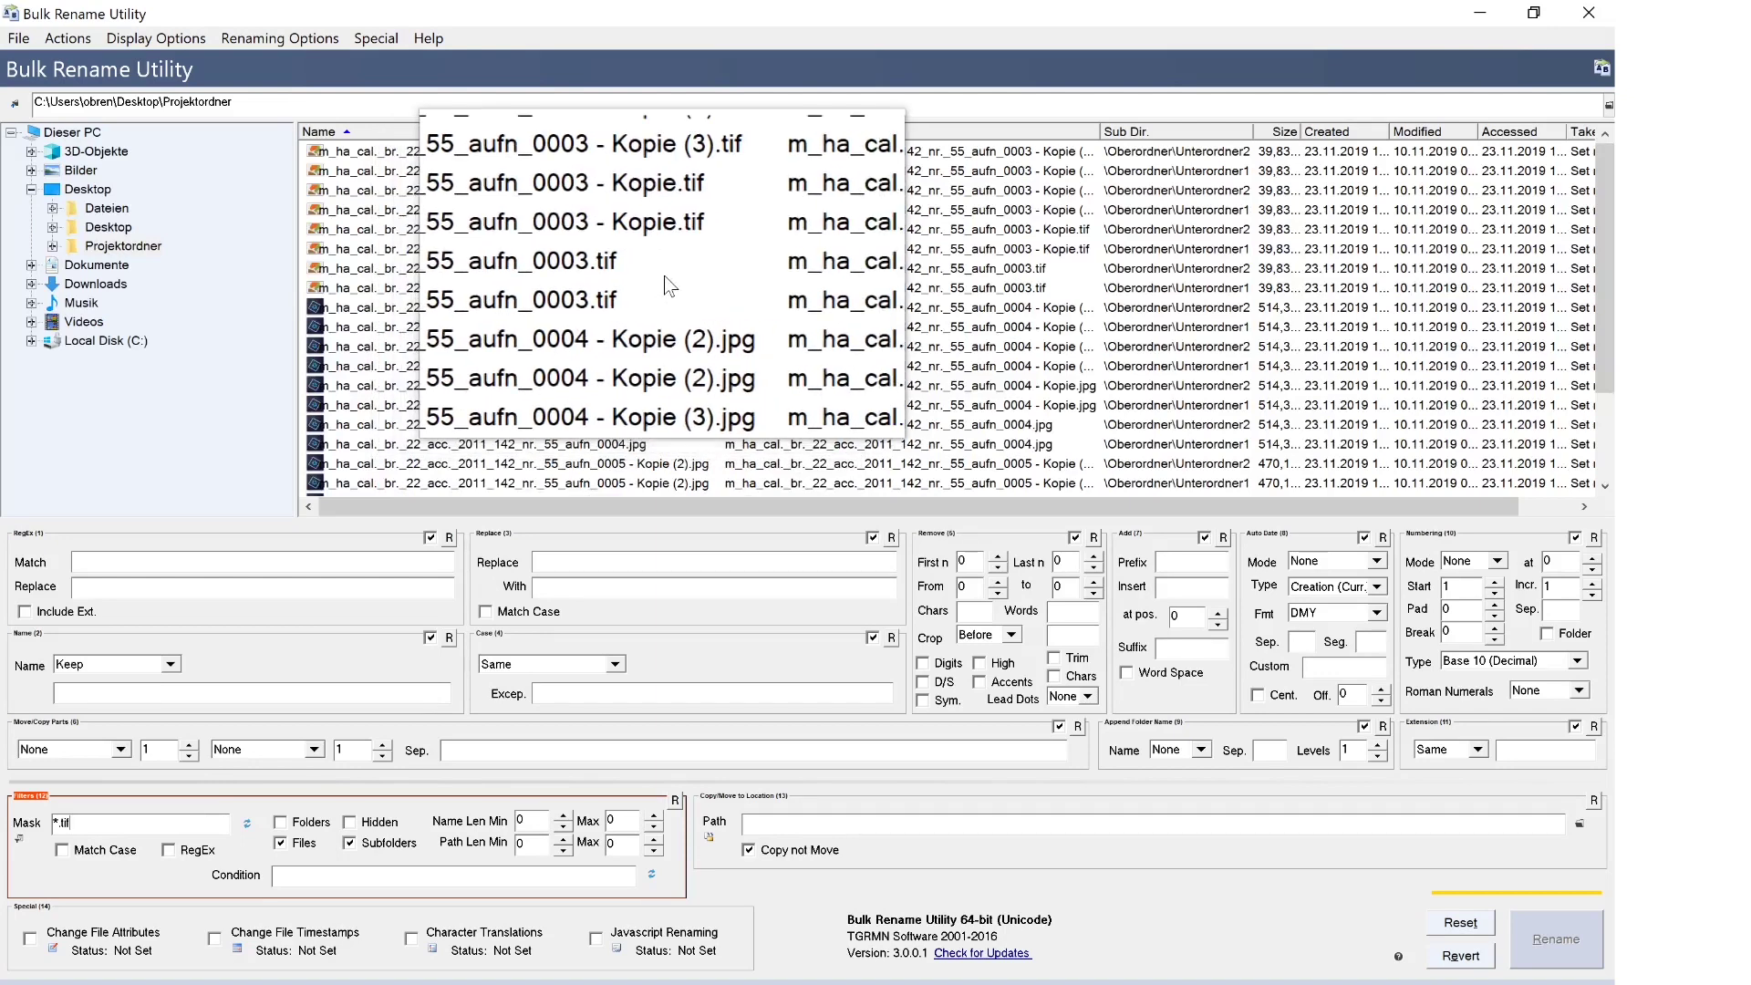
{"action": "key", "text": "Return"}
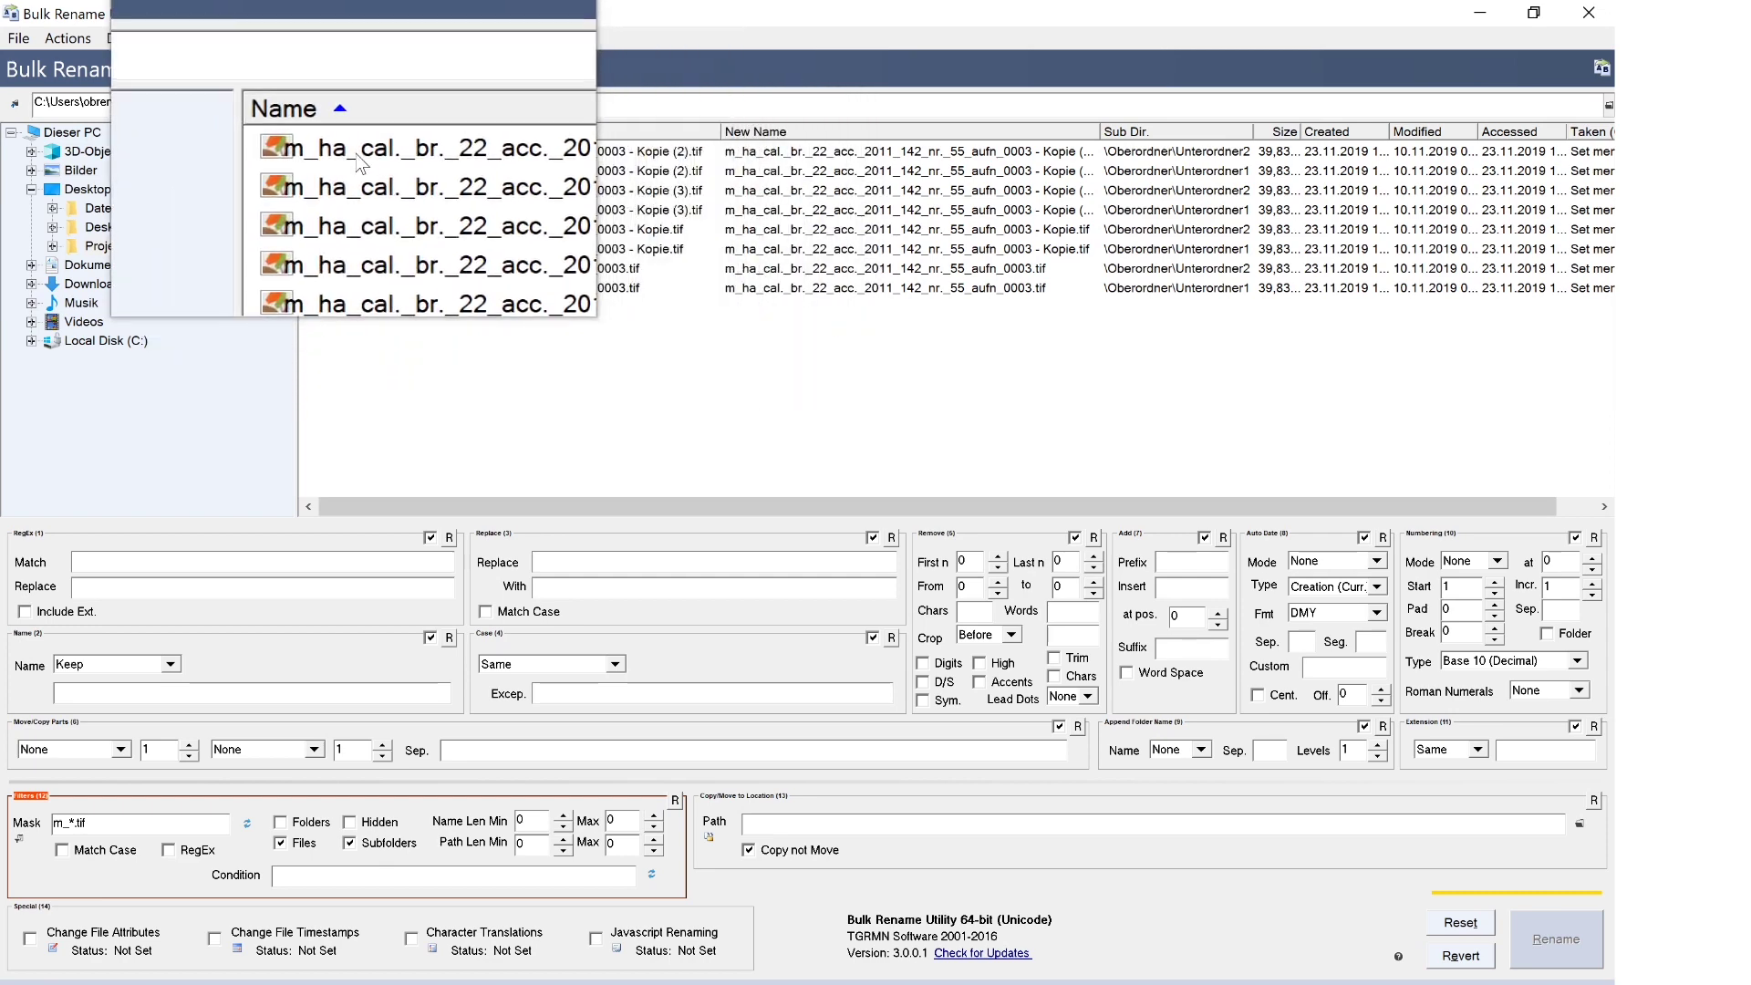
Step: Select the six "Kopie" TIF files and set "acc" to be replaced with "test" in their names
{"action": "left_click", "coordinate": [357, 155]}
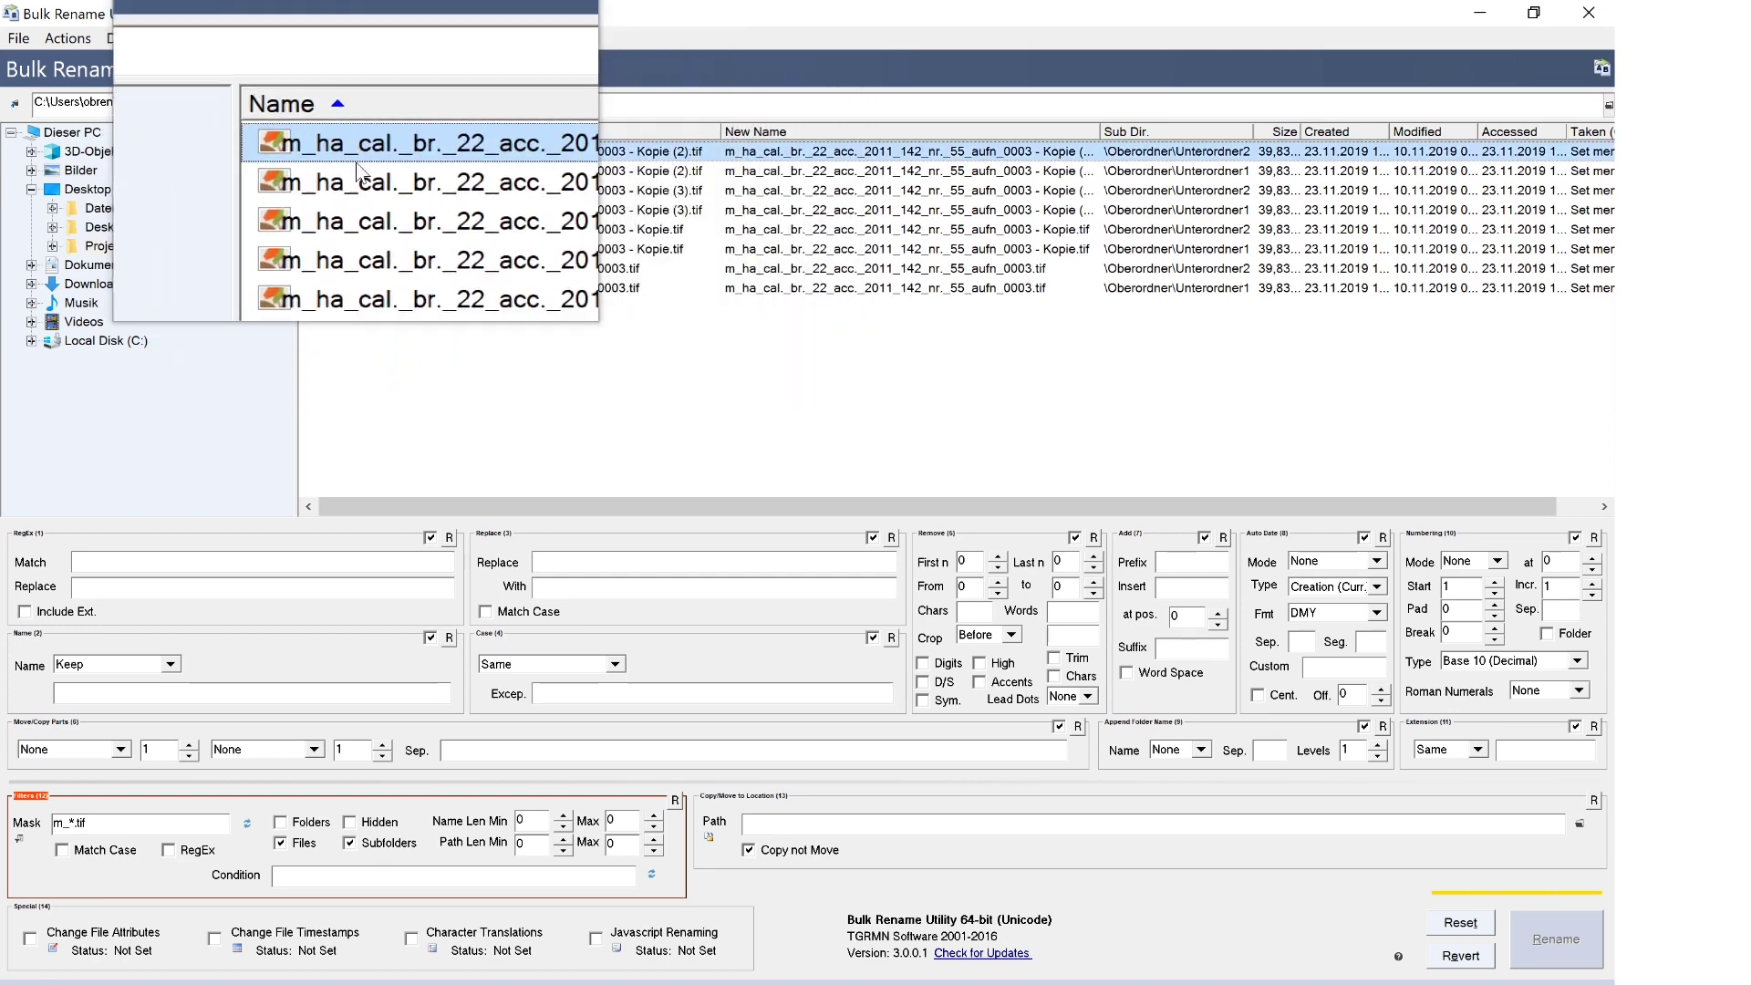
{"action": "left_click", "coordinate": [370, 251], "text": "shift"}
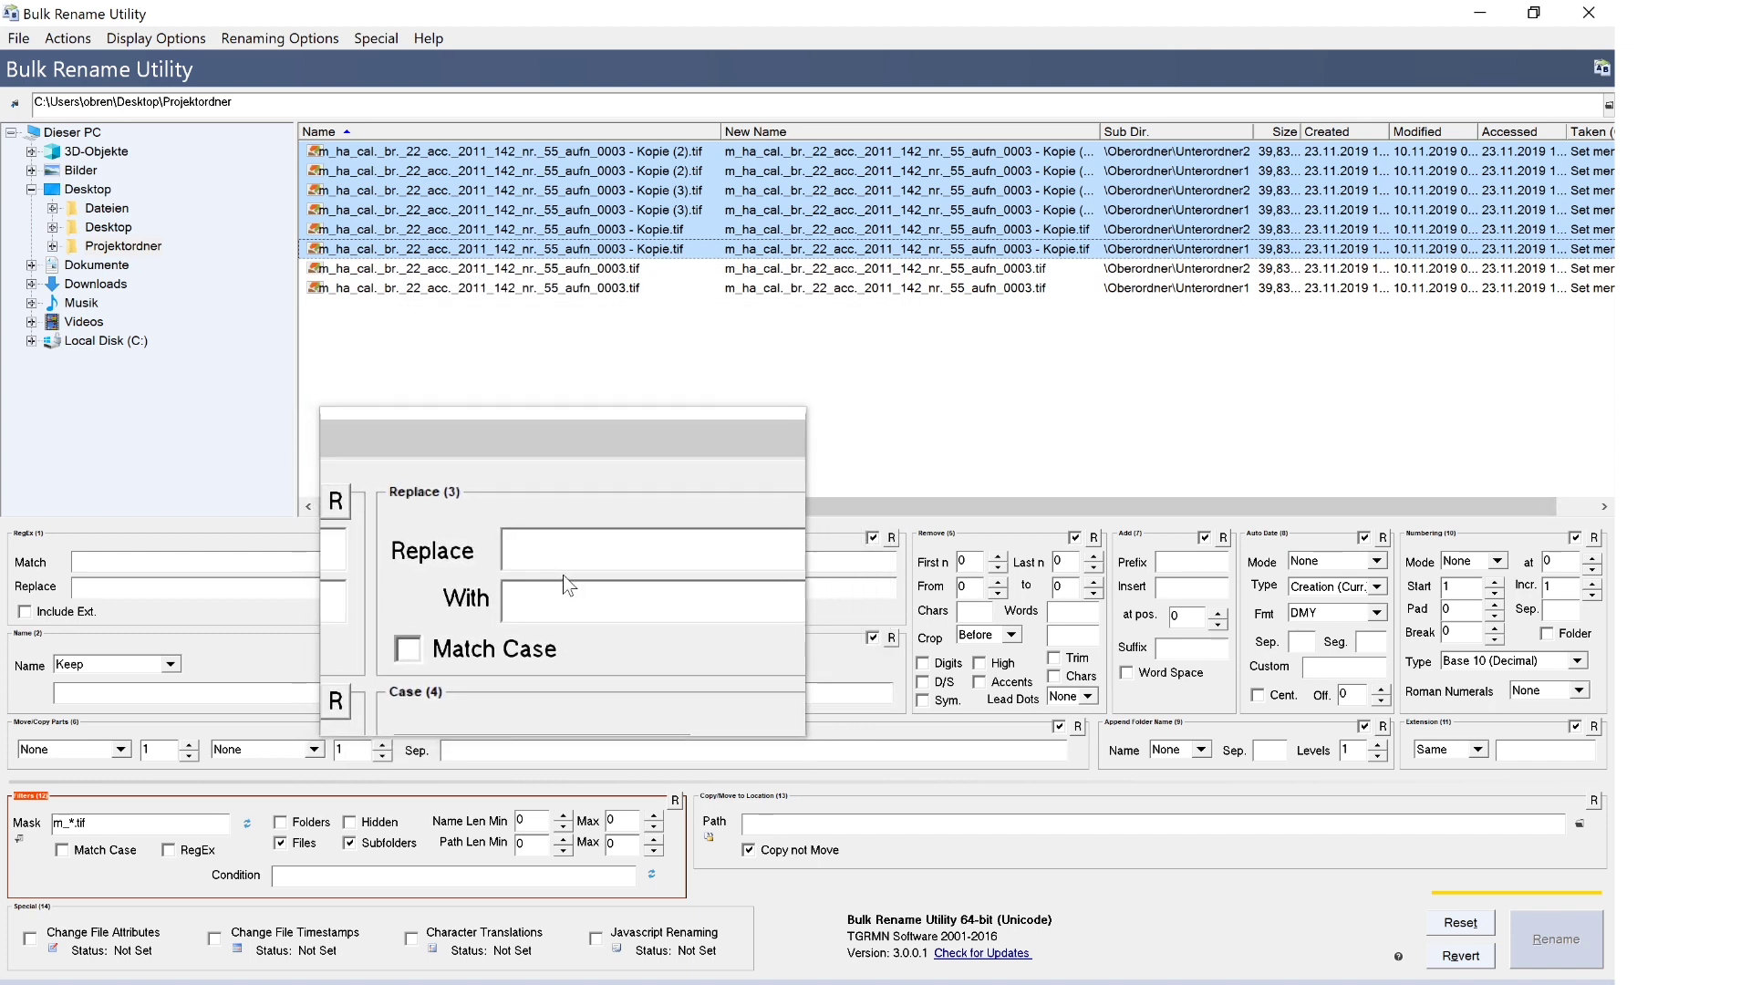
{"action": "key", "text": "shift+Down"}
{"action": "key", "text": "shift+Down"}
{"action": "key", "text": "shift+Down"}
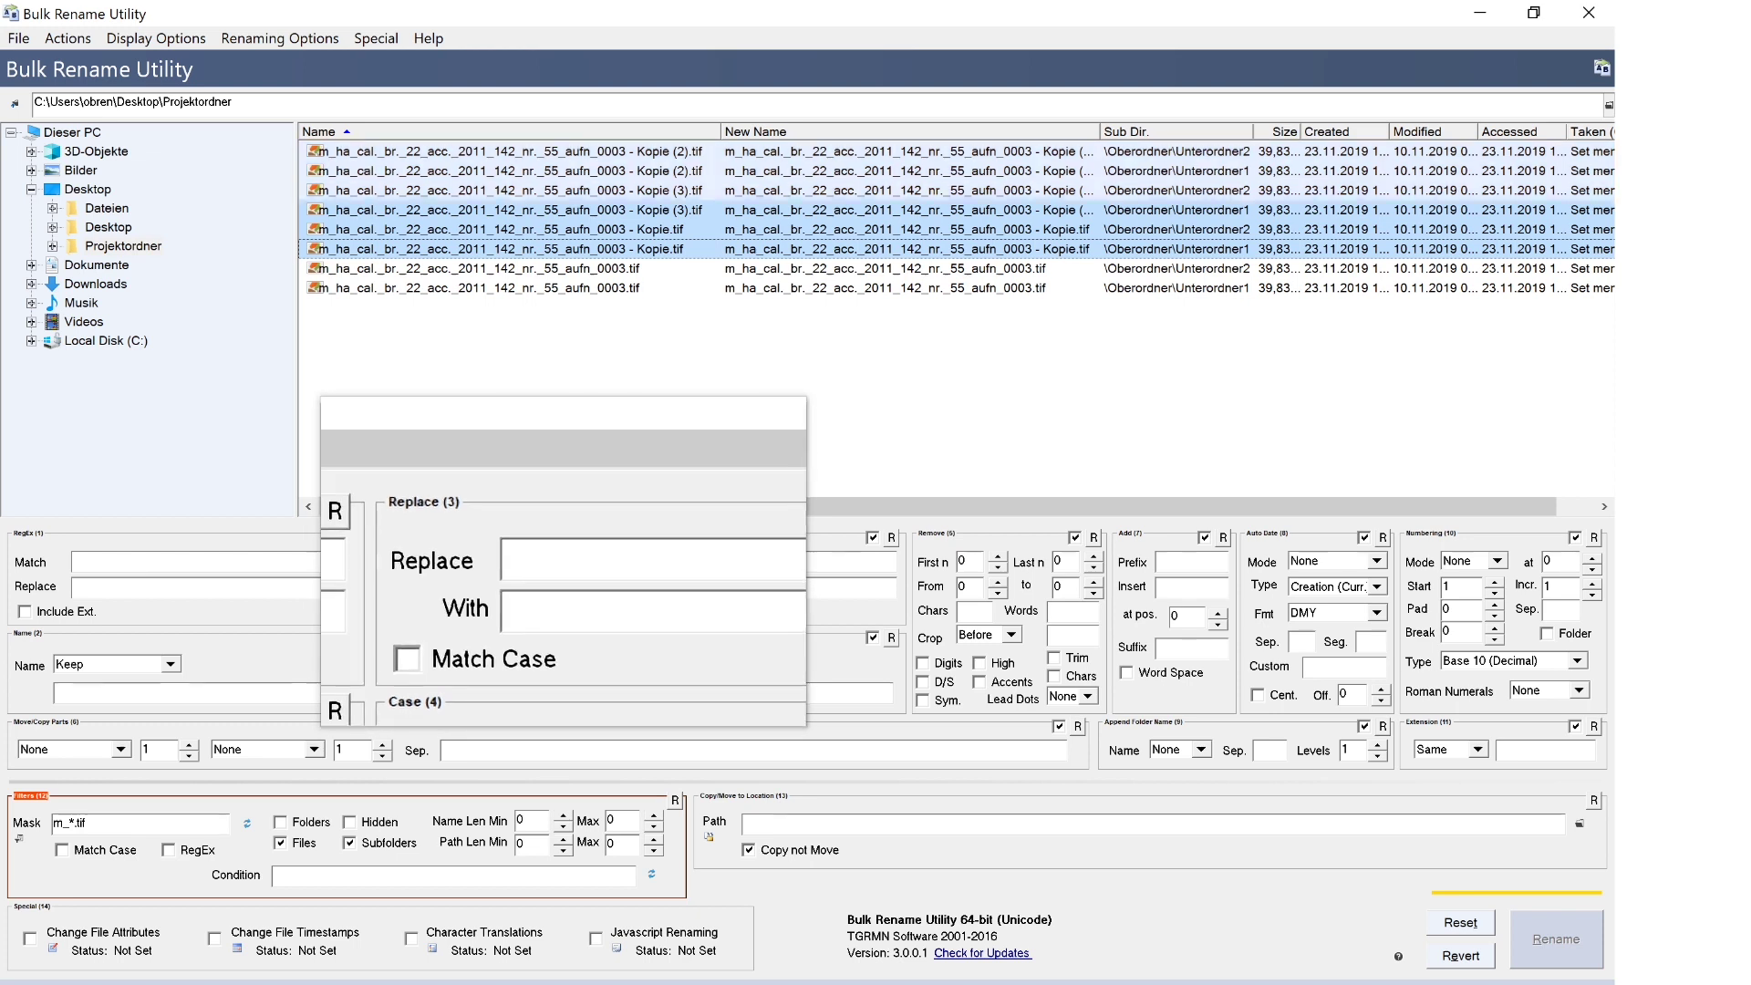
{"action": "left_click", "coordinate": [776, 562]}
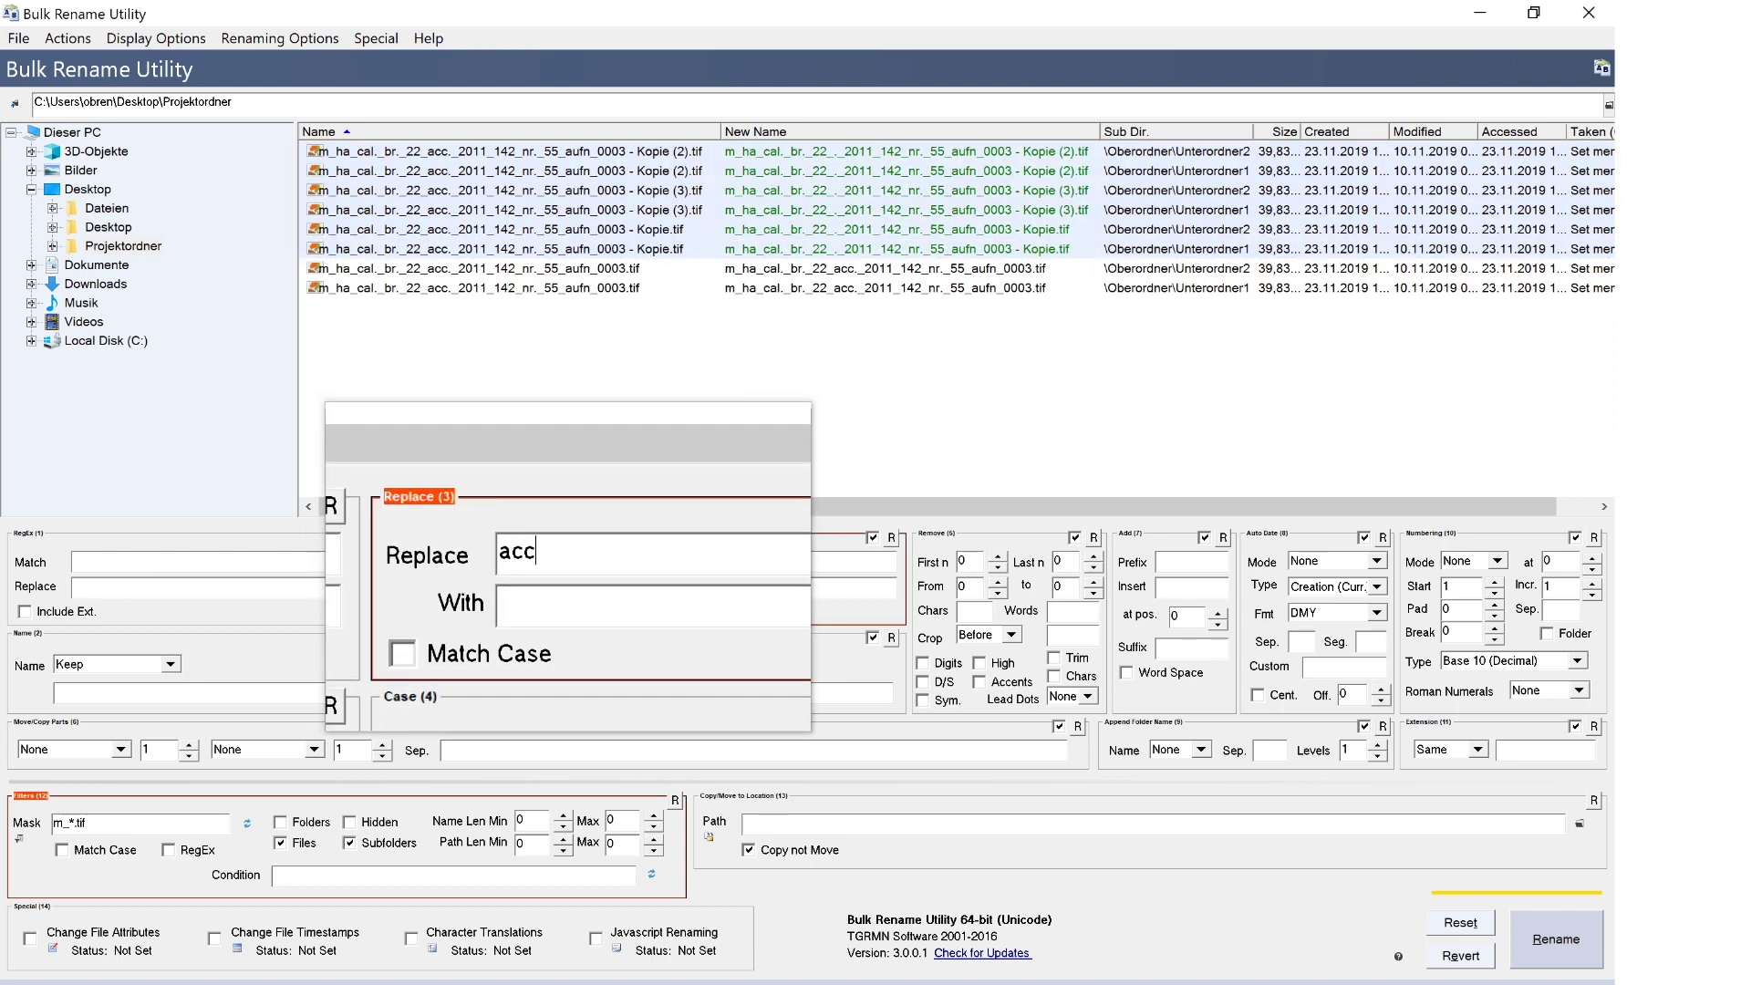
{"action": "left_click", "coordinate": [547, 605]}
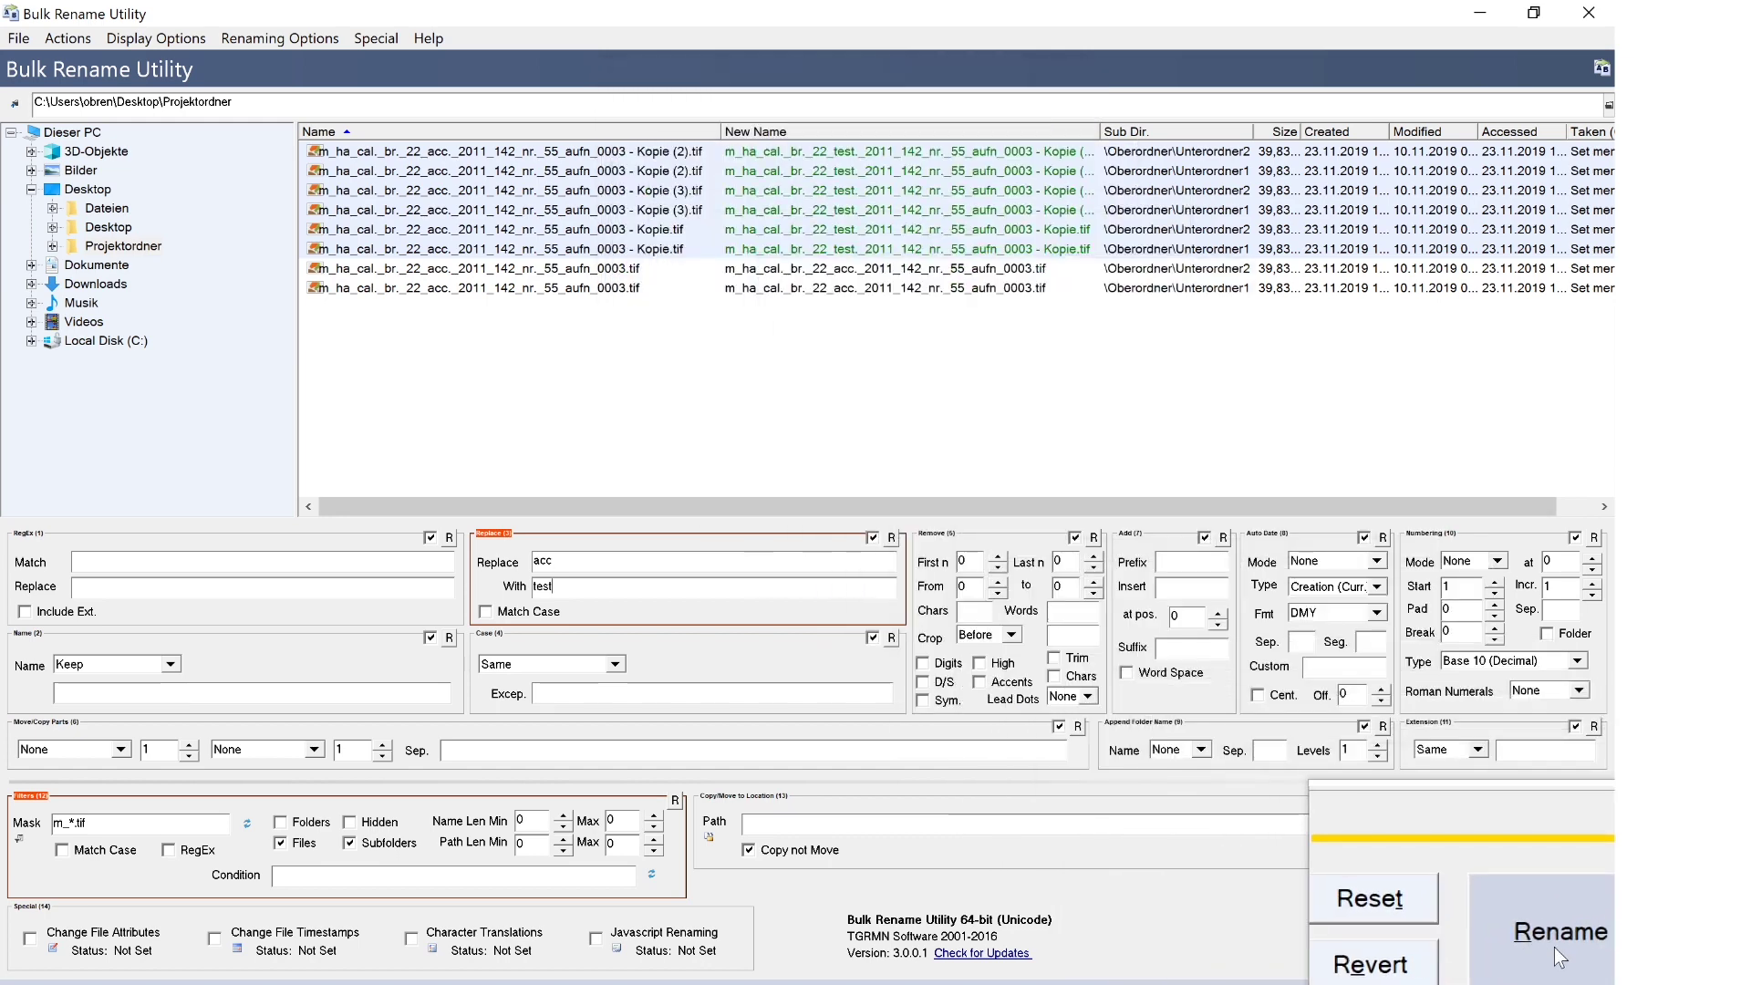
Step: Run the renaming on the selected files, confirm it, and close the completion message
{"action": "left_click", "coordinate": [1554, 946]}
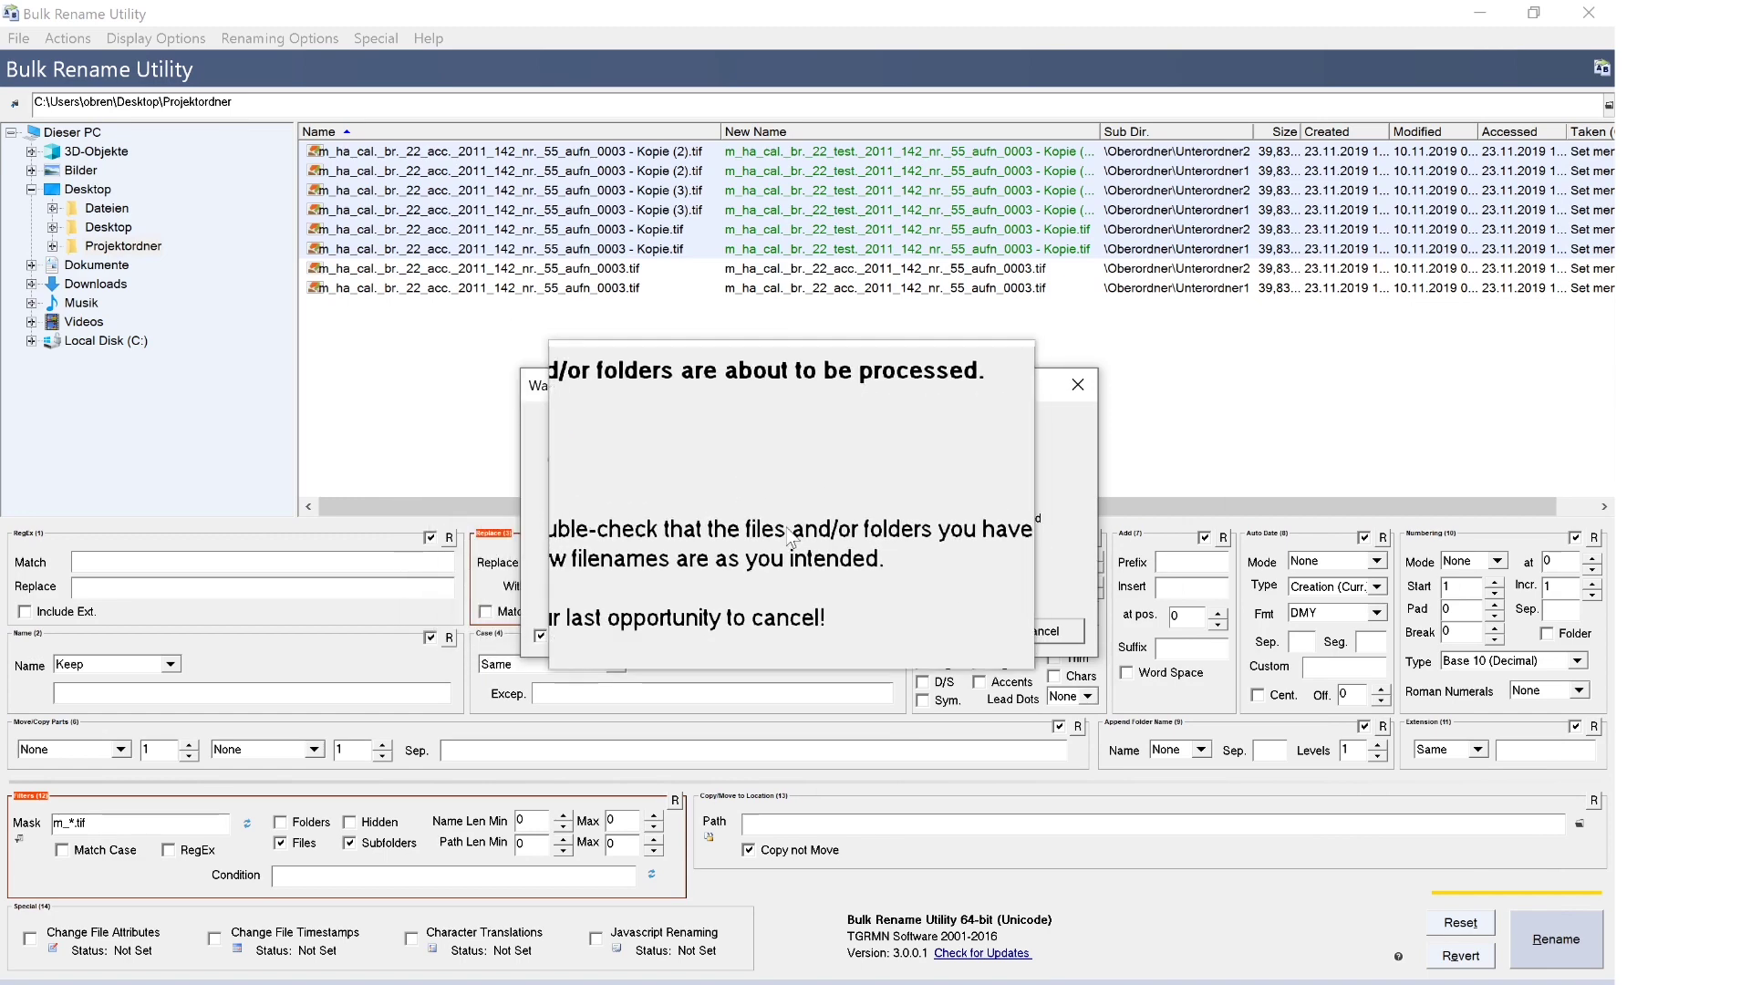
{"action": "left_click", "coordinate": [903, 631]}
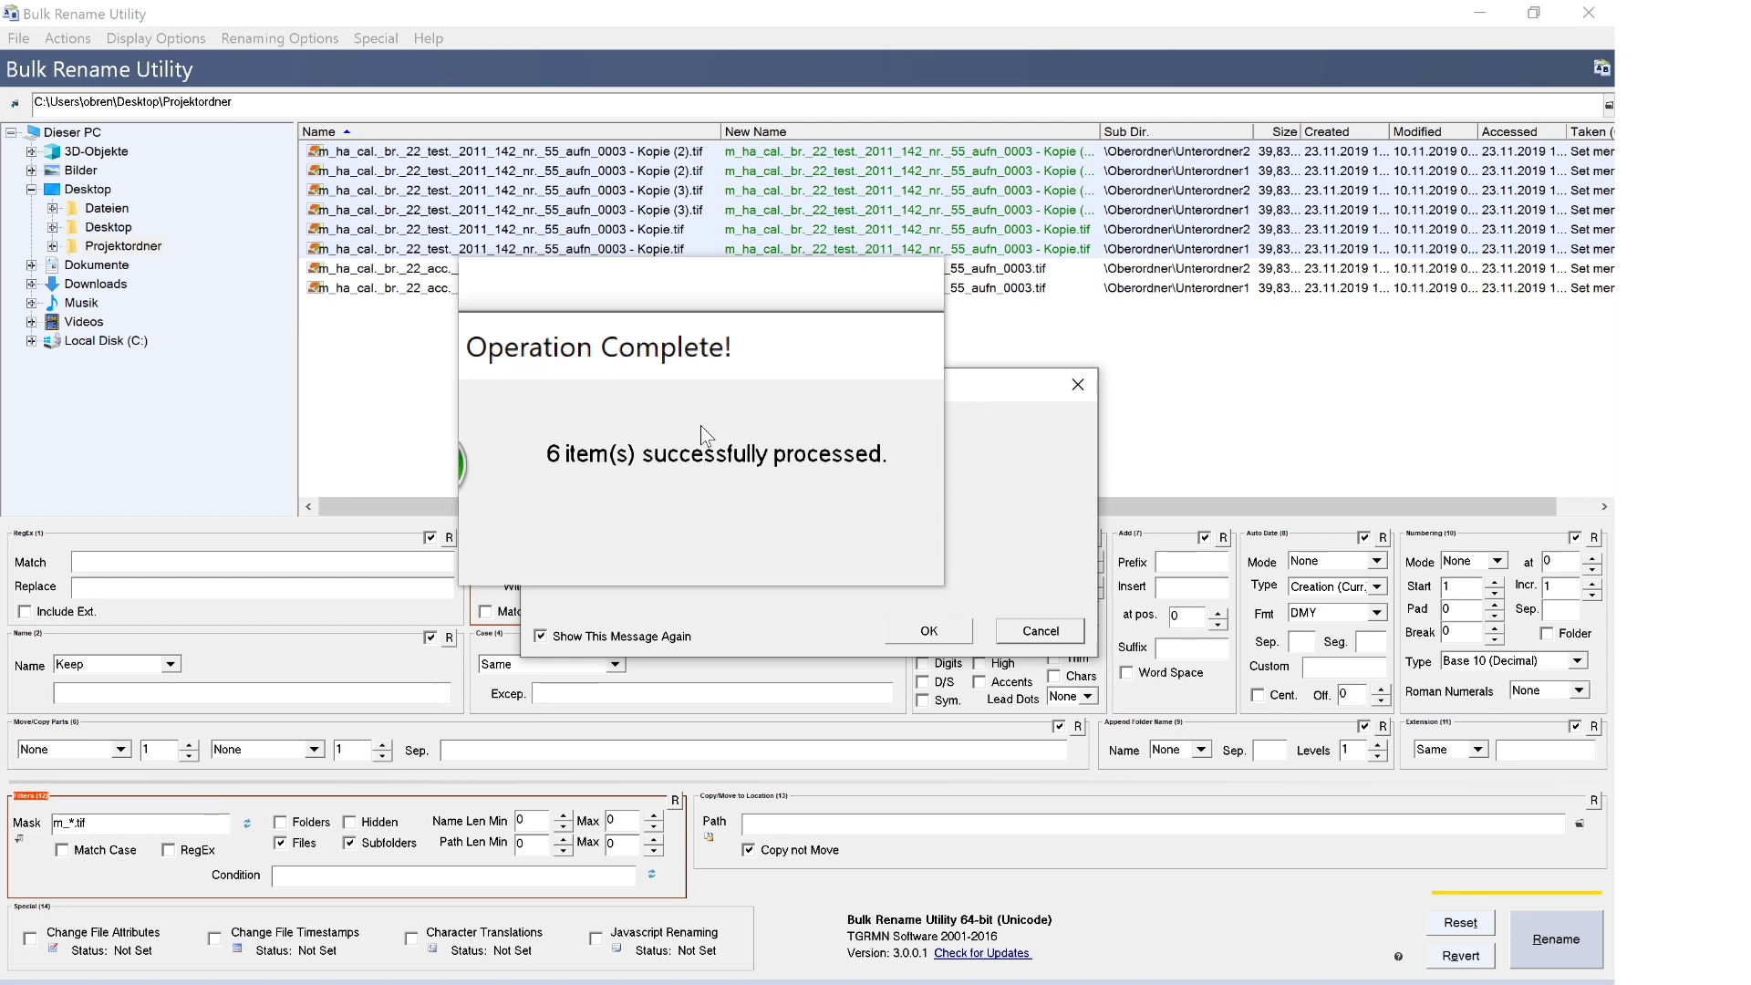
{"action": "left_click", "coordinate": [989, 625]}
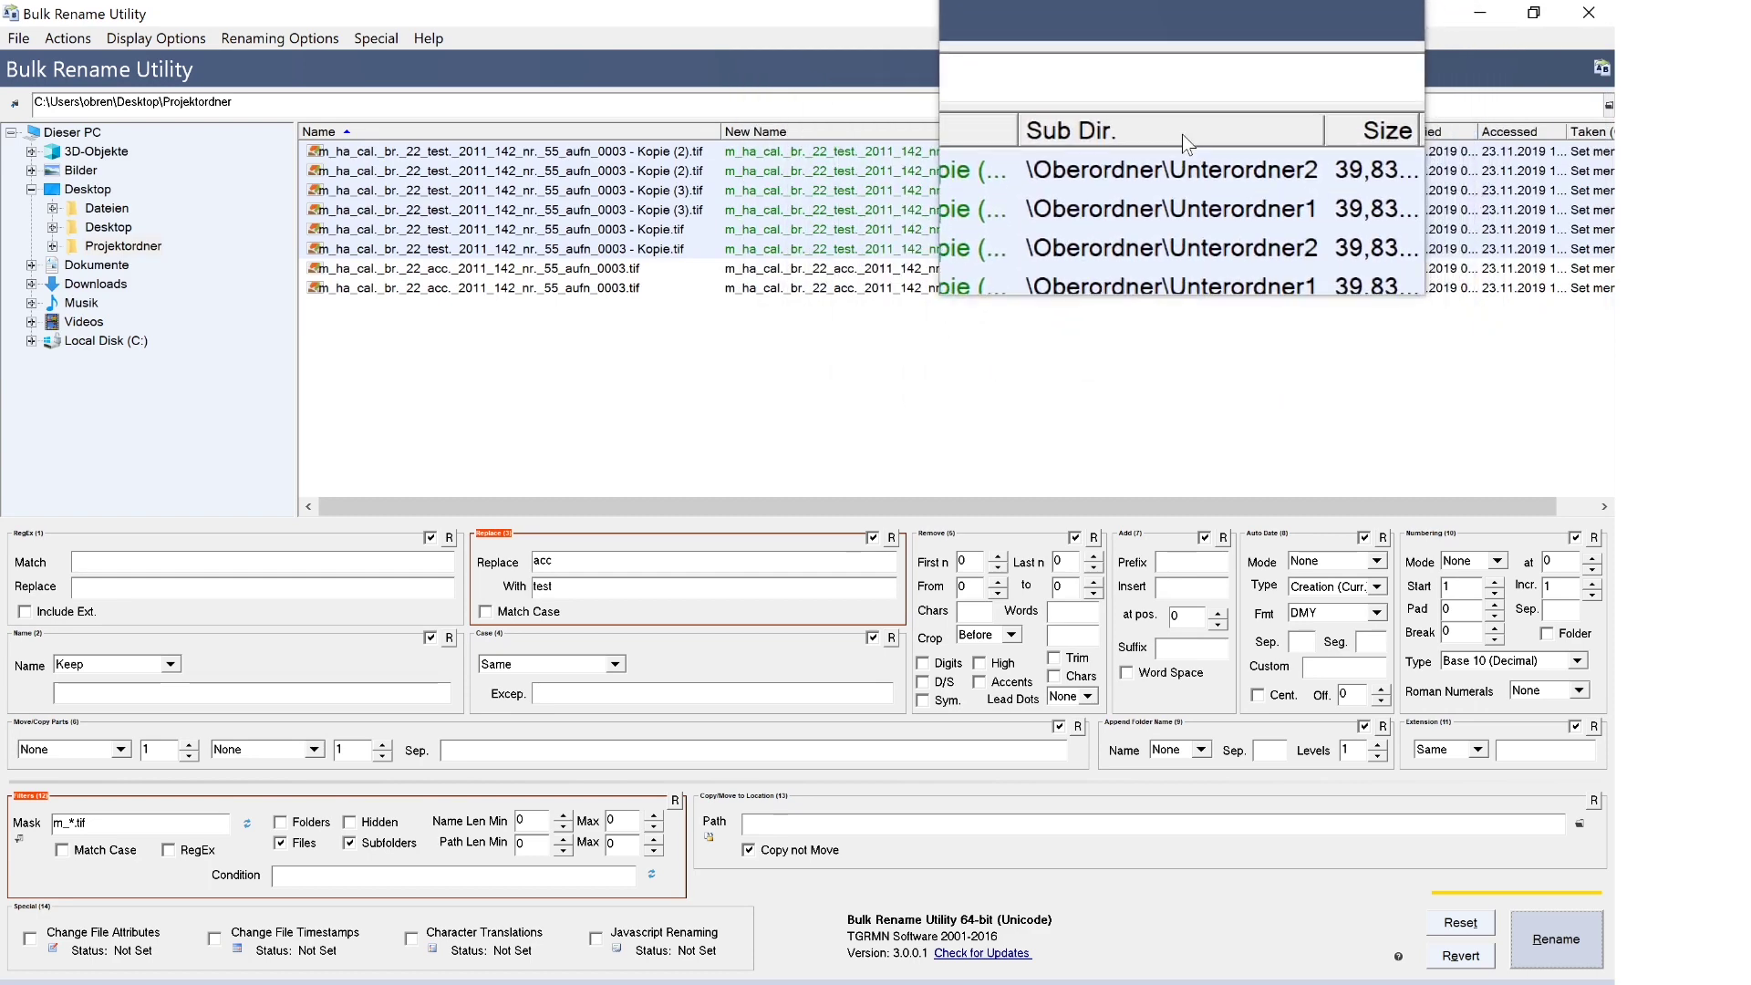
Step: Sort the file list by subdirectory to compare the files, and return to sorting by name
{"action": "left_click", "coordinate": [1182, 134]}
{"action": "left_click", "coordinate": [1182, 135]}
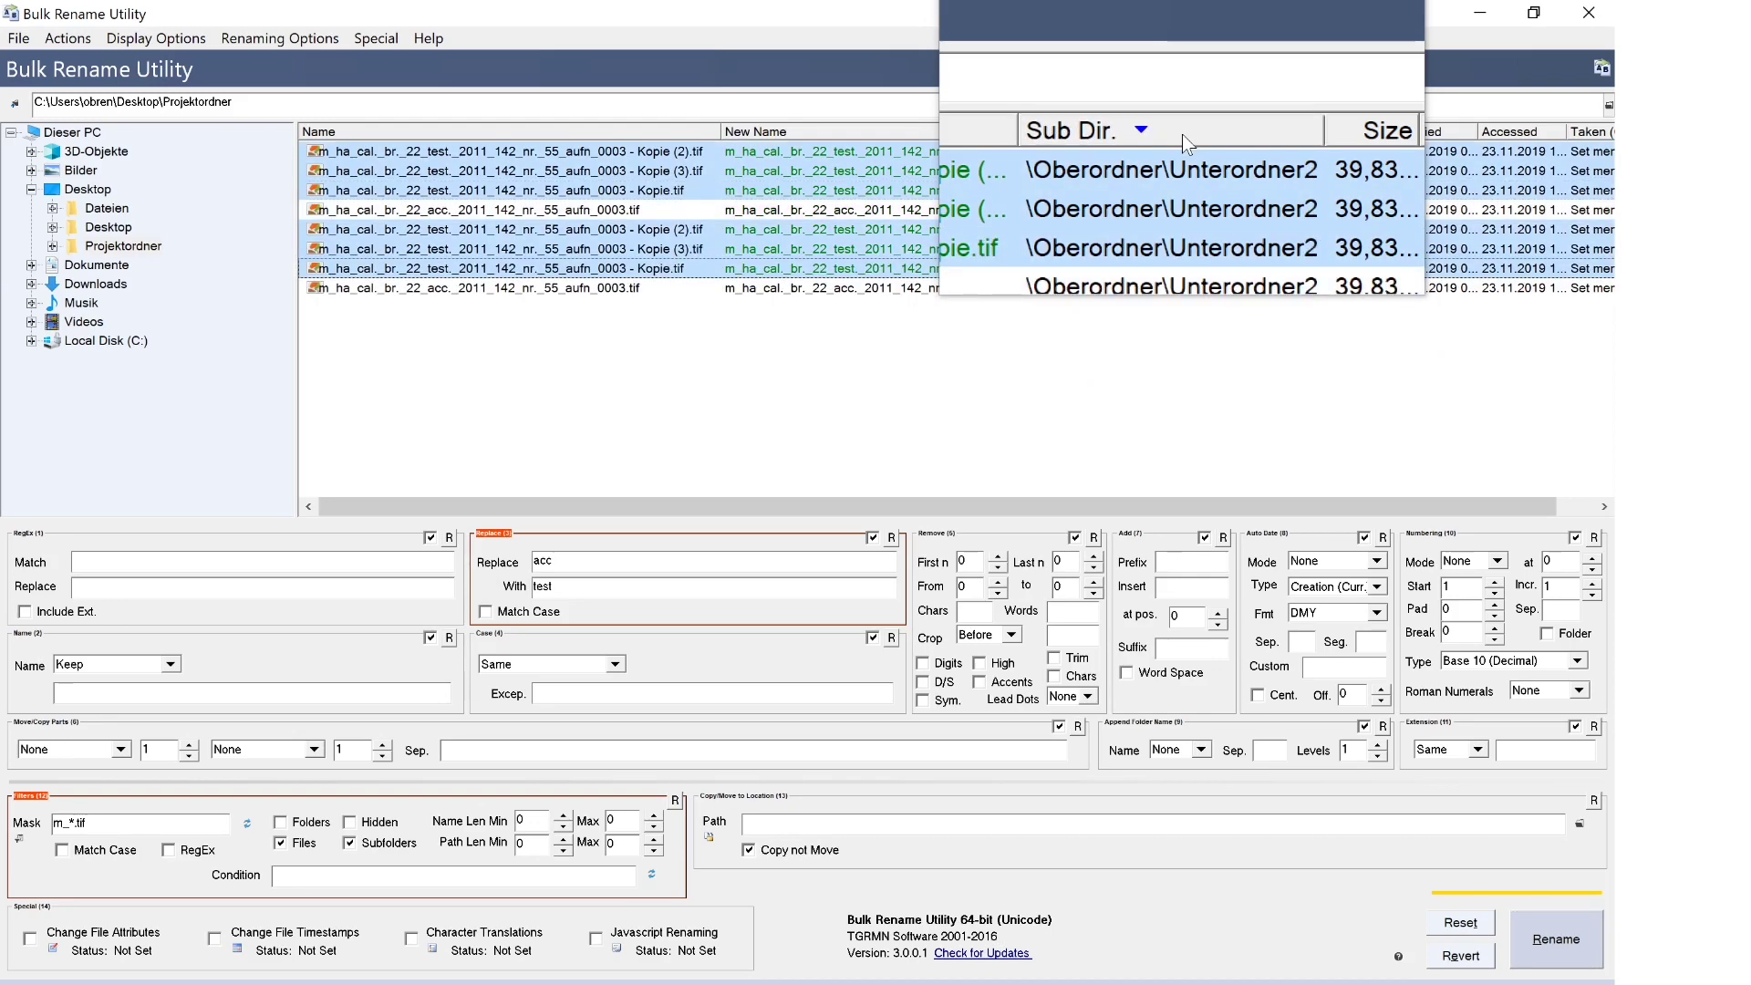
{"action": "left_click_drag", "start_coordinate": [1295, 134], "coordinate": [1272, 136]}
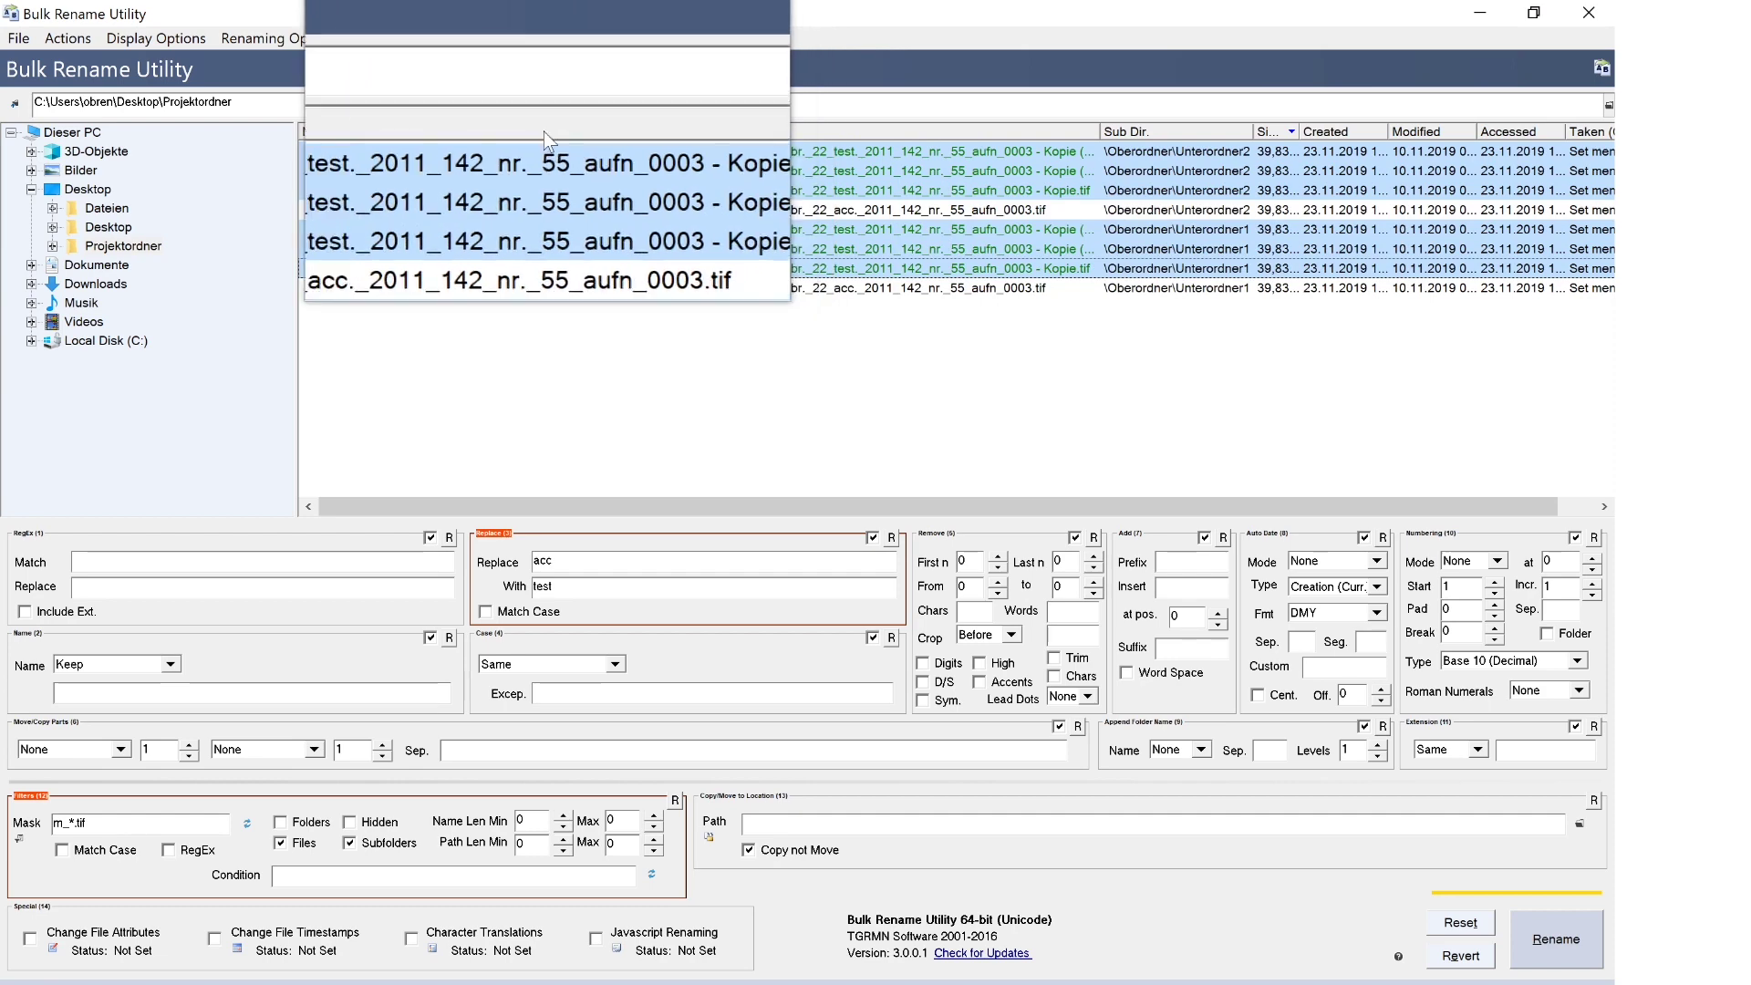
{"action": "left_click", "coordinate": [544, 131]}
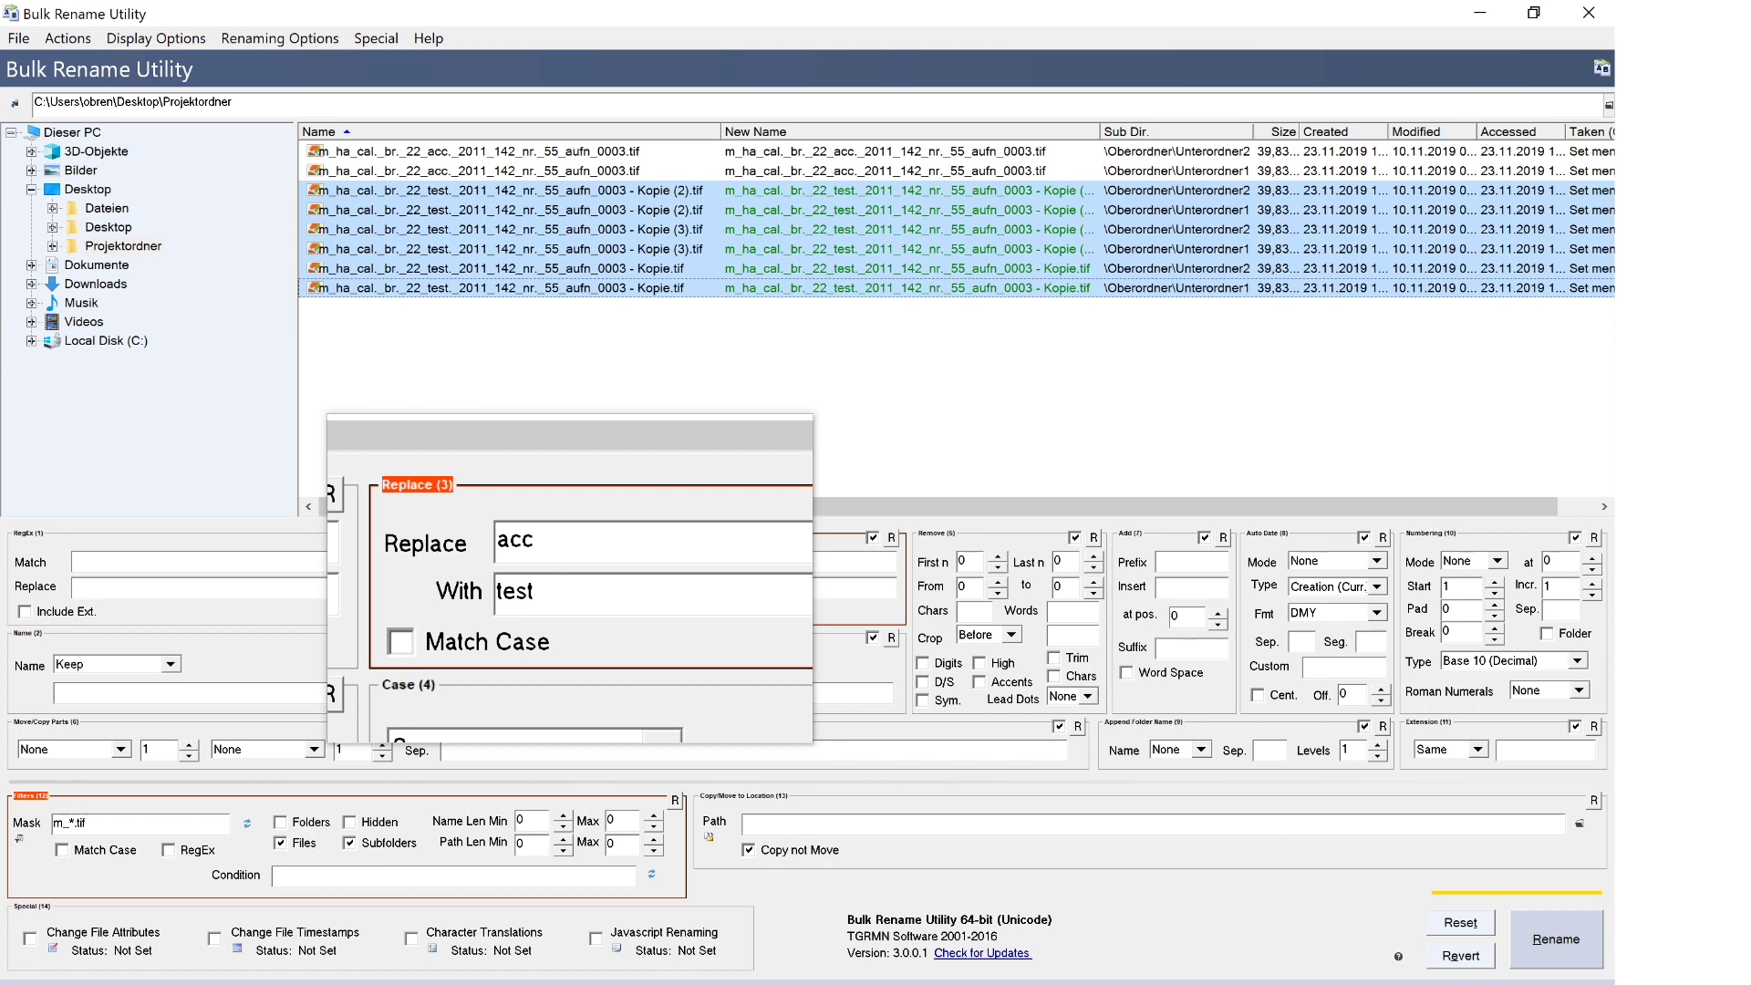
Step: Reset the text replacement settings
{"action": "left_click", "coordinate": [903, 538]}
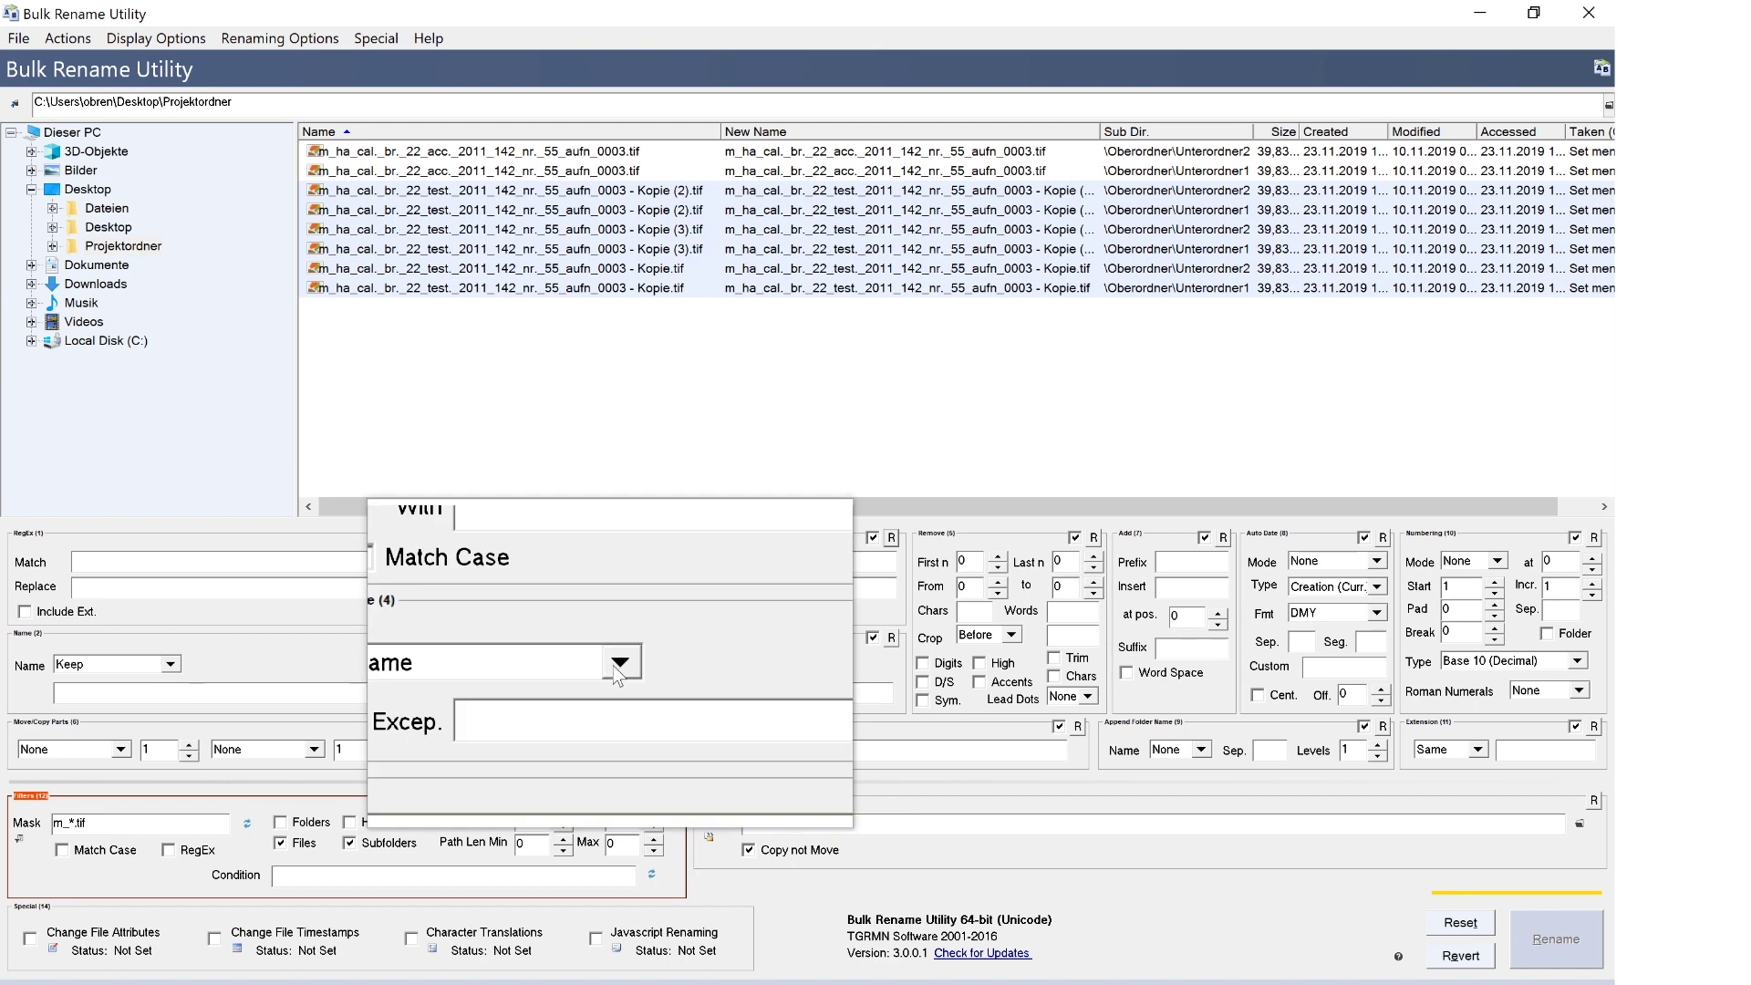
Step: Try the Upper and Lower case conversions on the selected file names, and reset the Case settings
{"action": "left_click", "coordinate": [617, 670]}
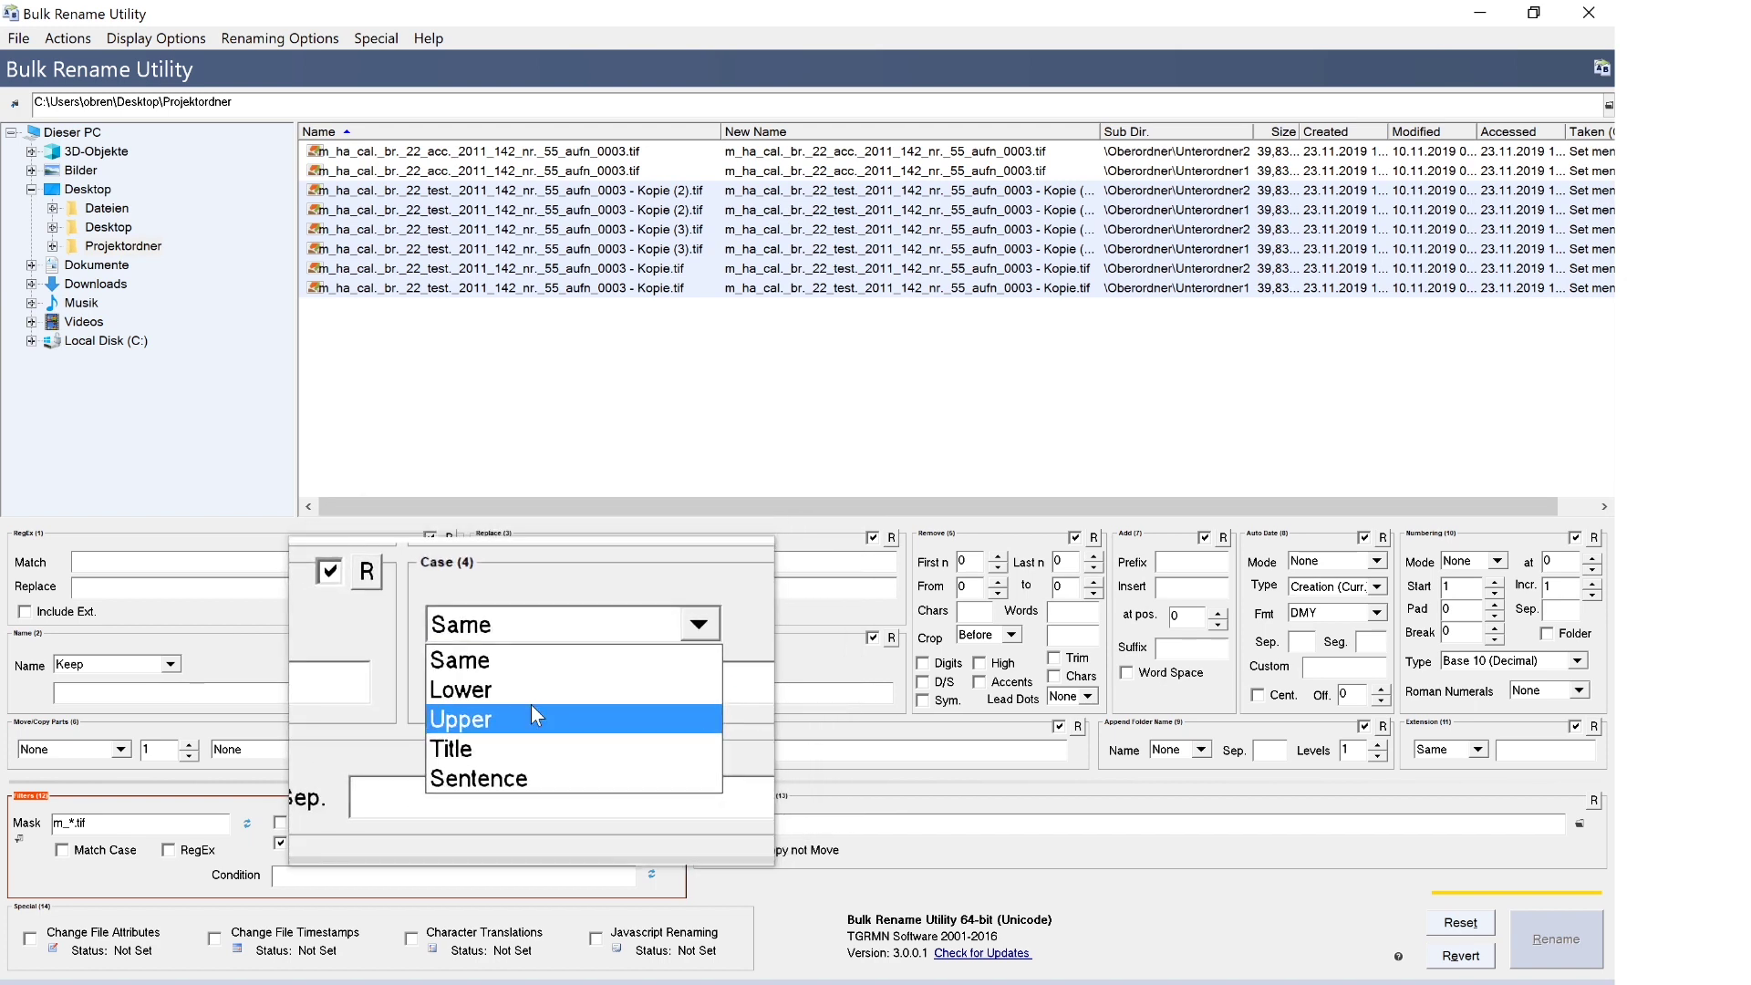
{"action": "left_click", "coordinate": [528, 713]}
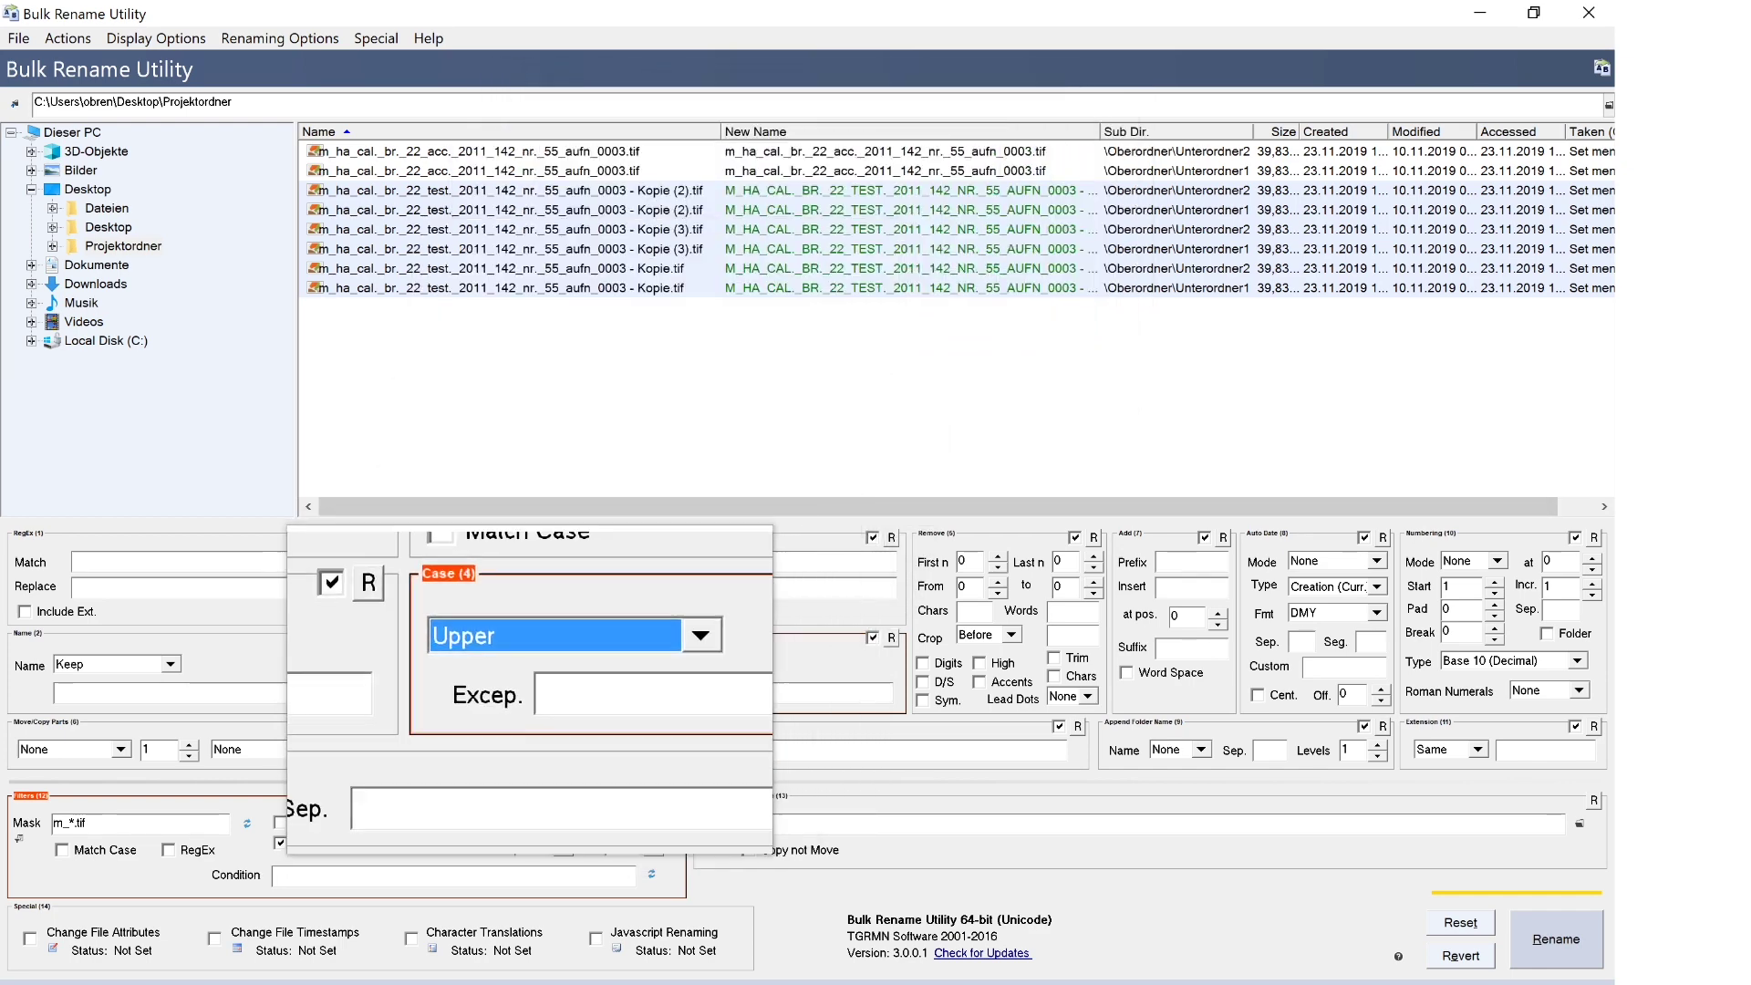
{"action": "left_click", "coordinate": [591, 667]}
{"action": "left_click", "coordinate": [529, 691]}
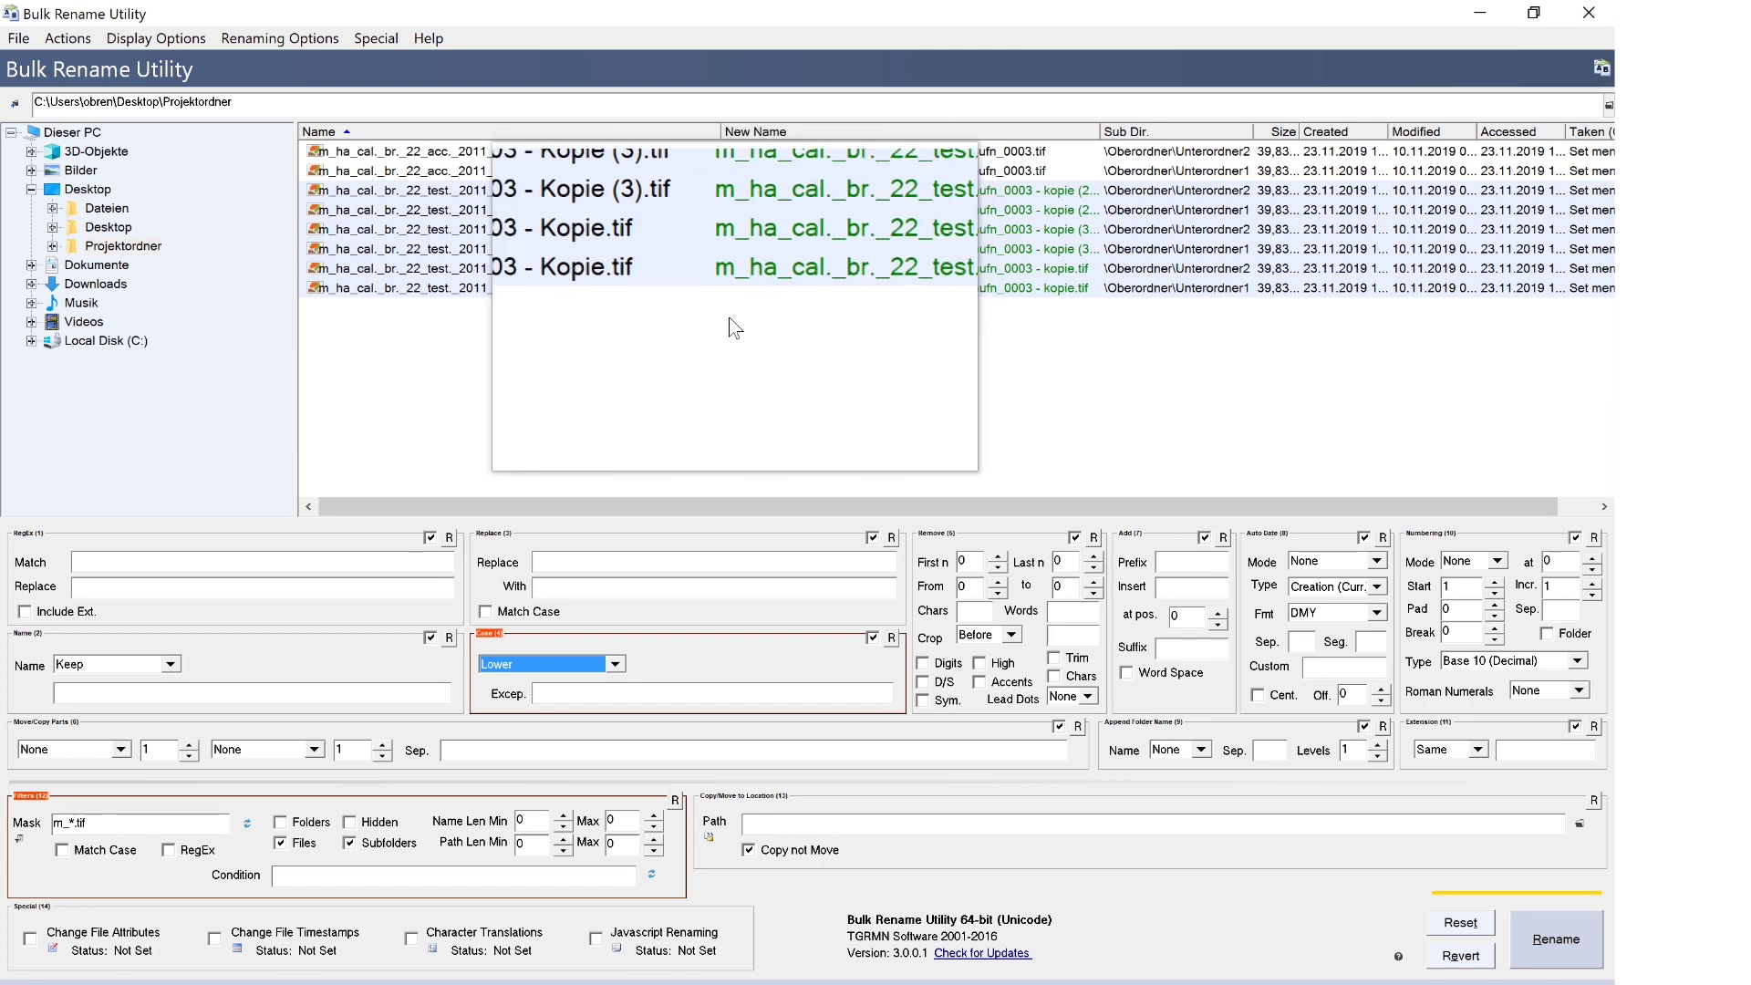
{"action": "left_click", "coordinate": [890, 639]}
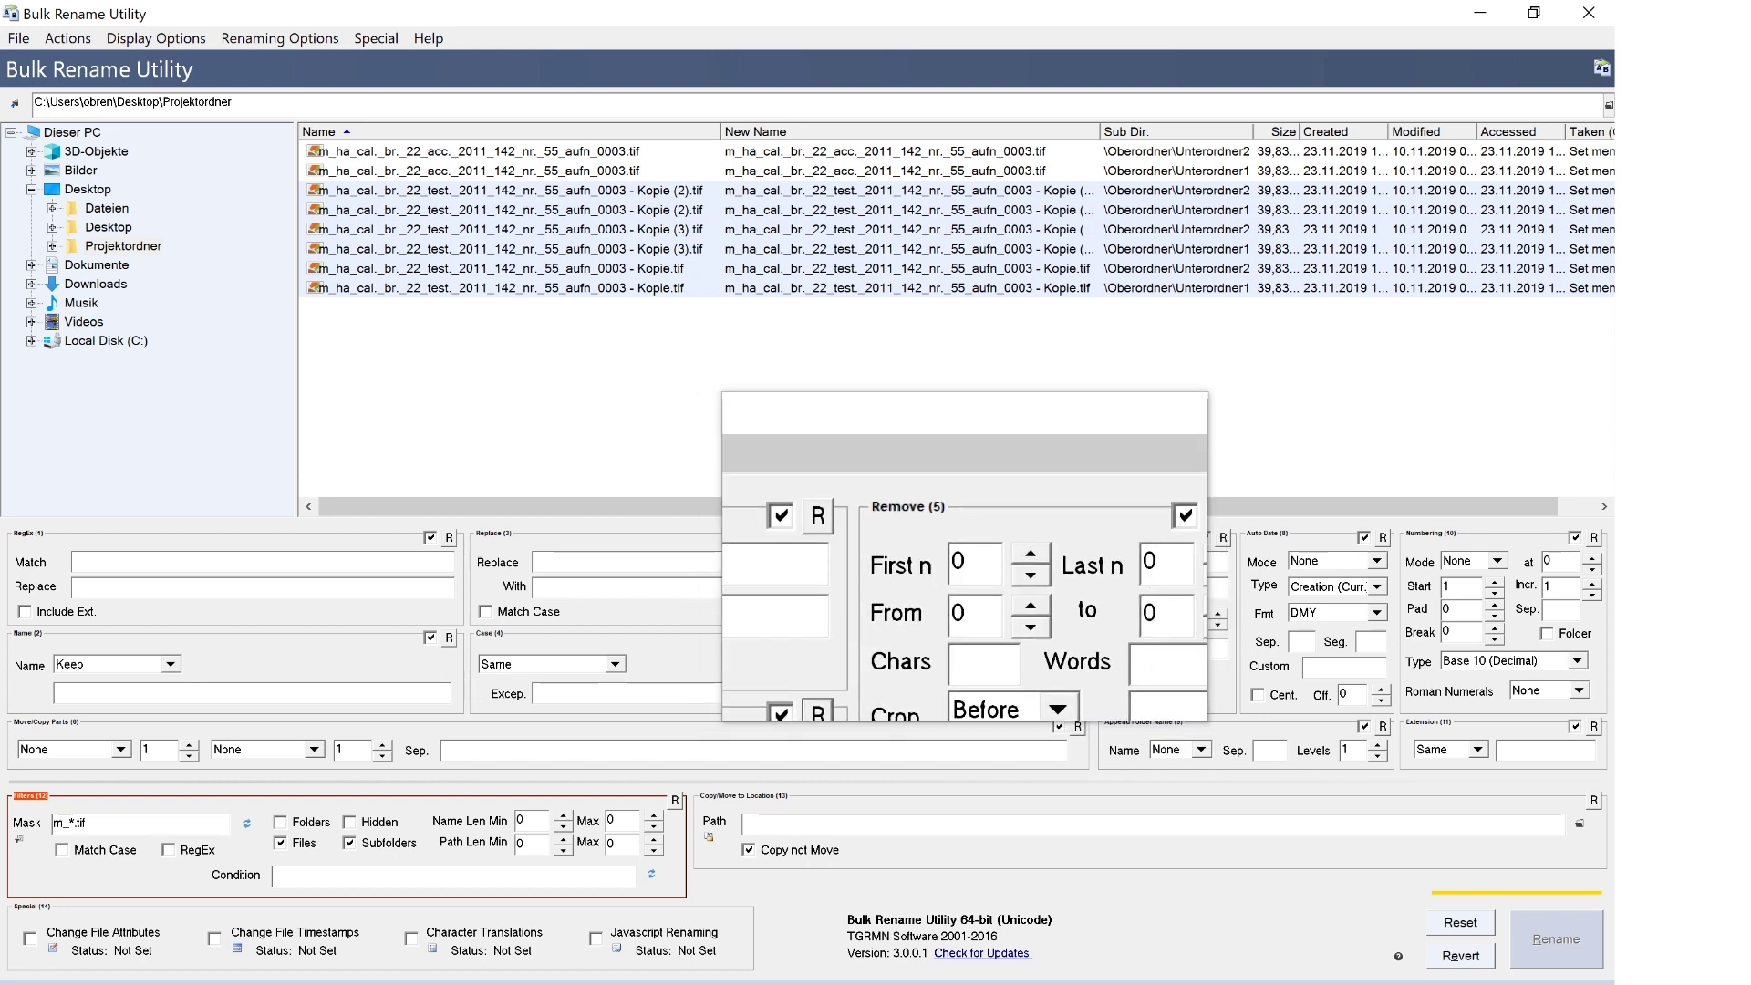
Step: Try removing the first 2, the last 2 and characters 5 to 7 from the selected names, and reset the Remove settings
{"action": "double_click", "coordinate": [973, 570]}
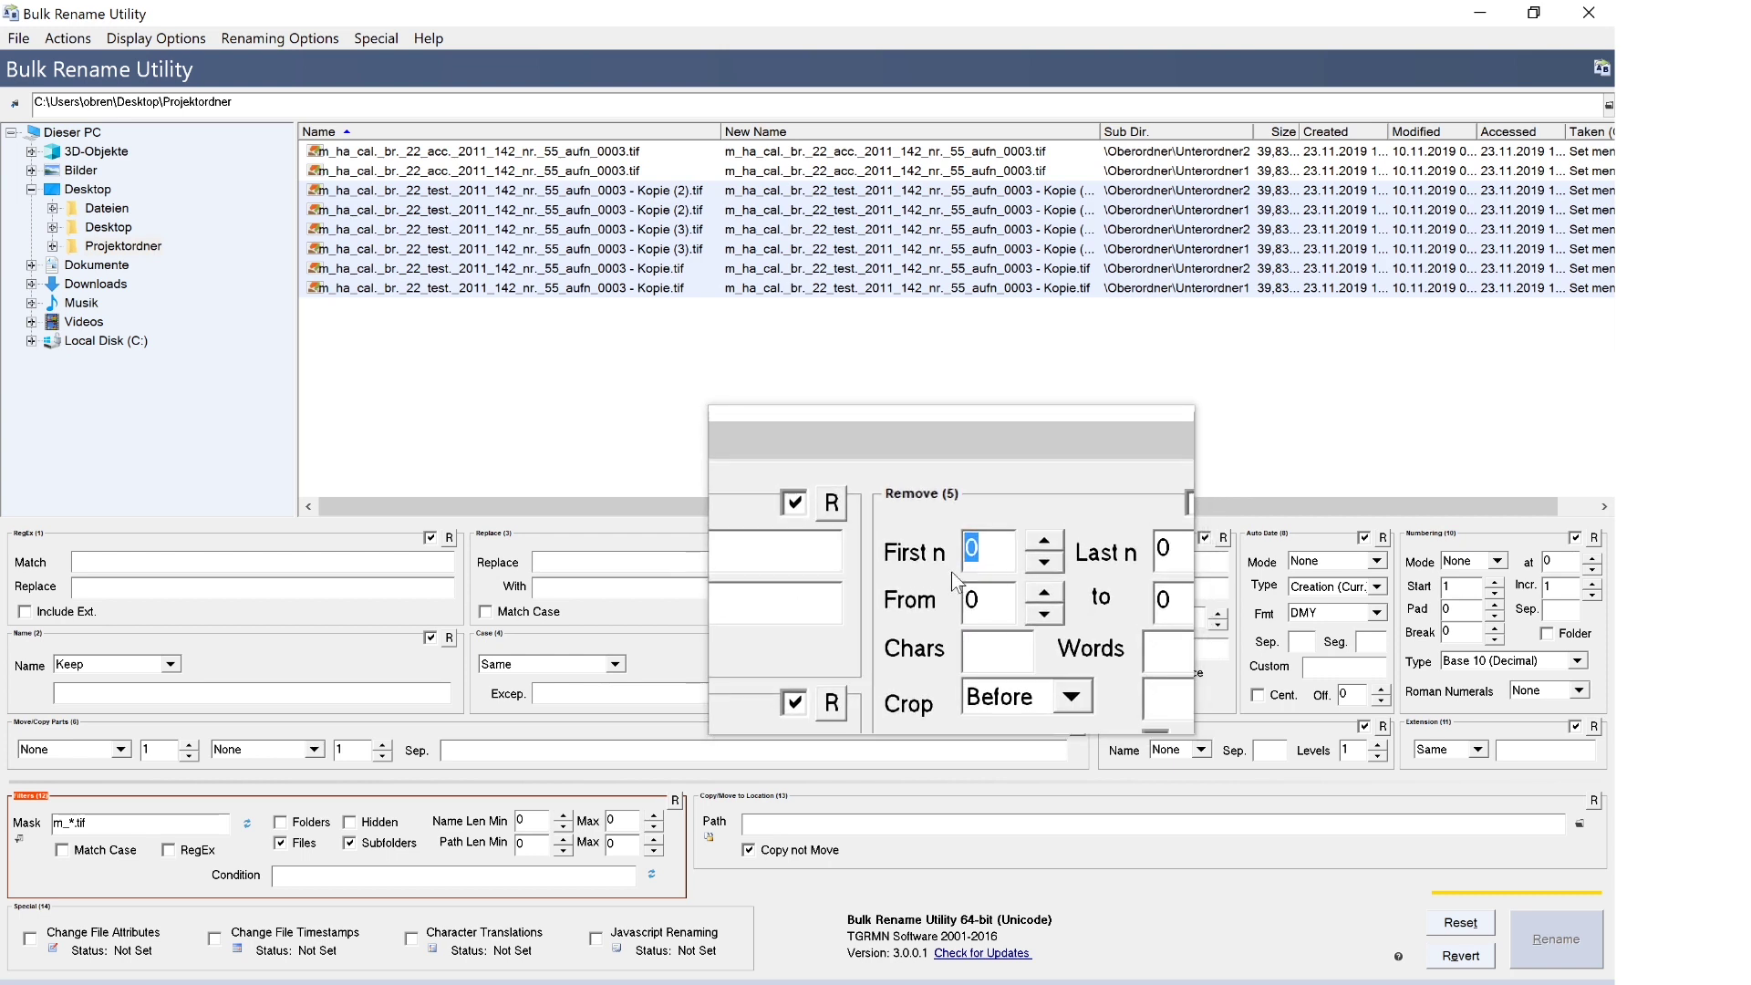
{"action": "type", "text": "2"}
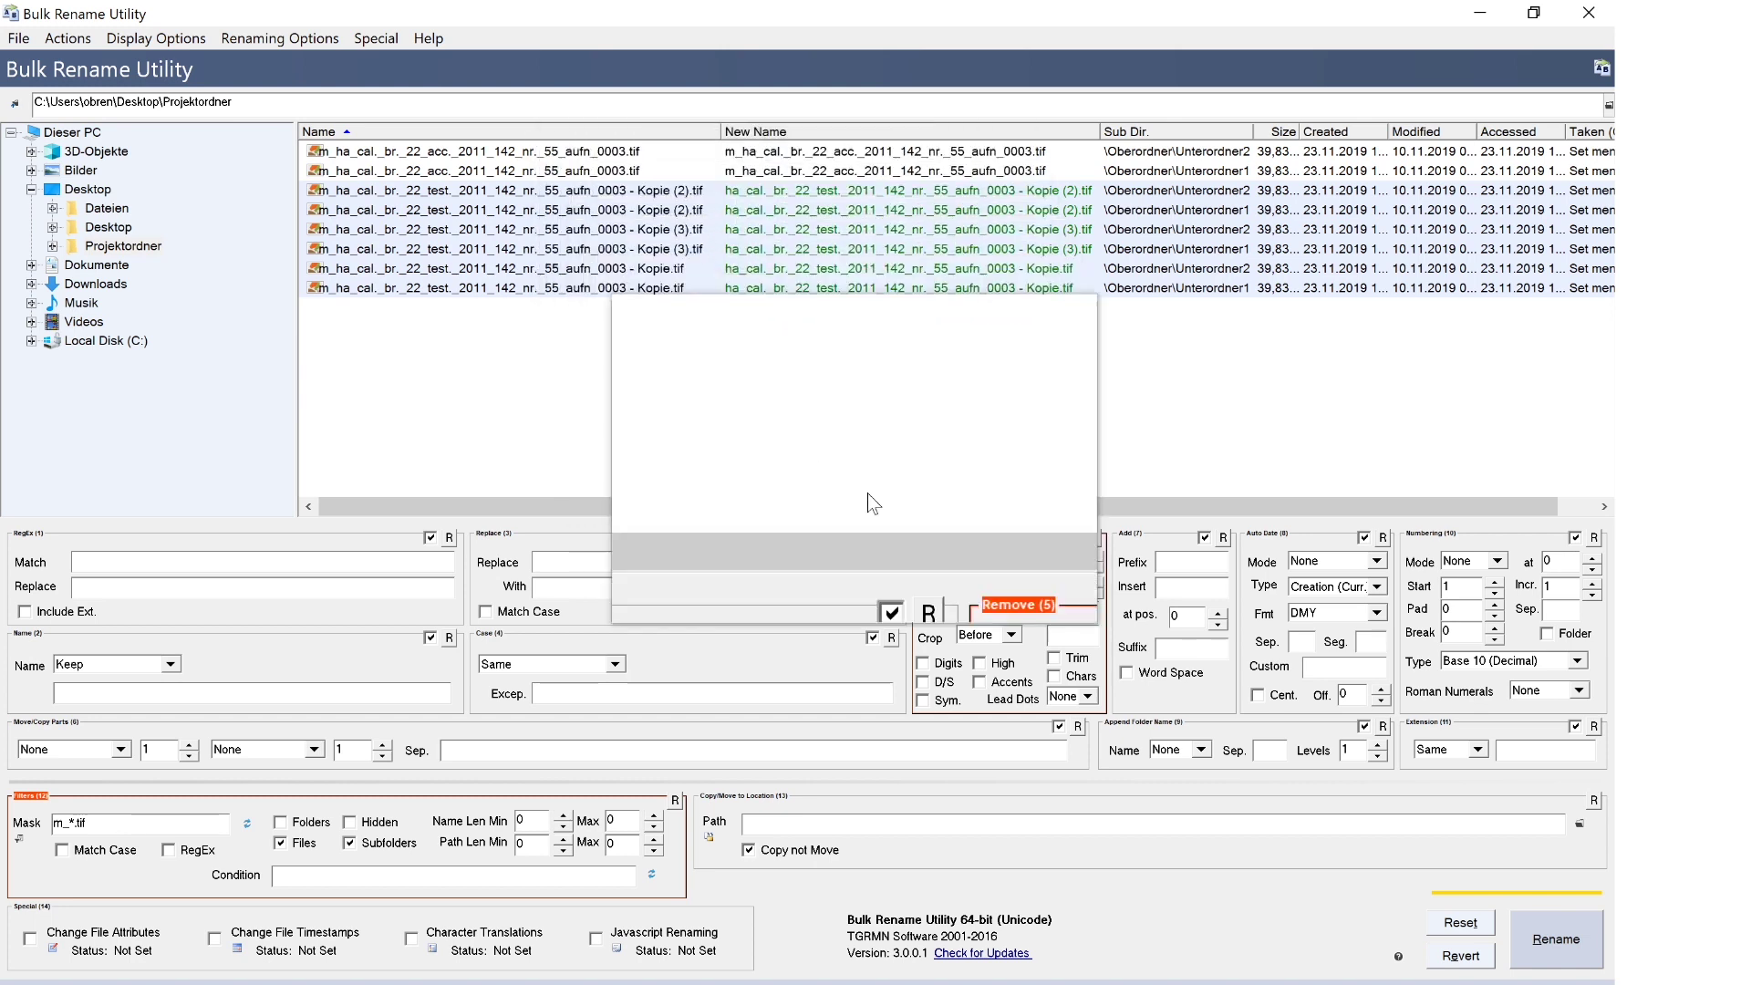
{"action": "key", "text": "Tab"}
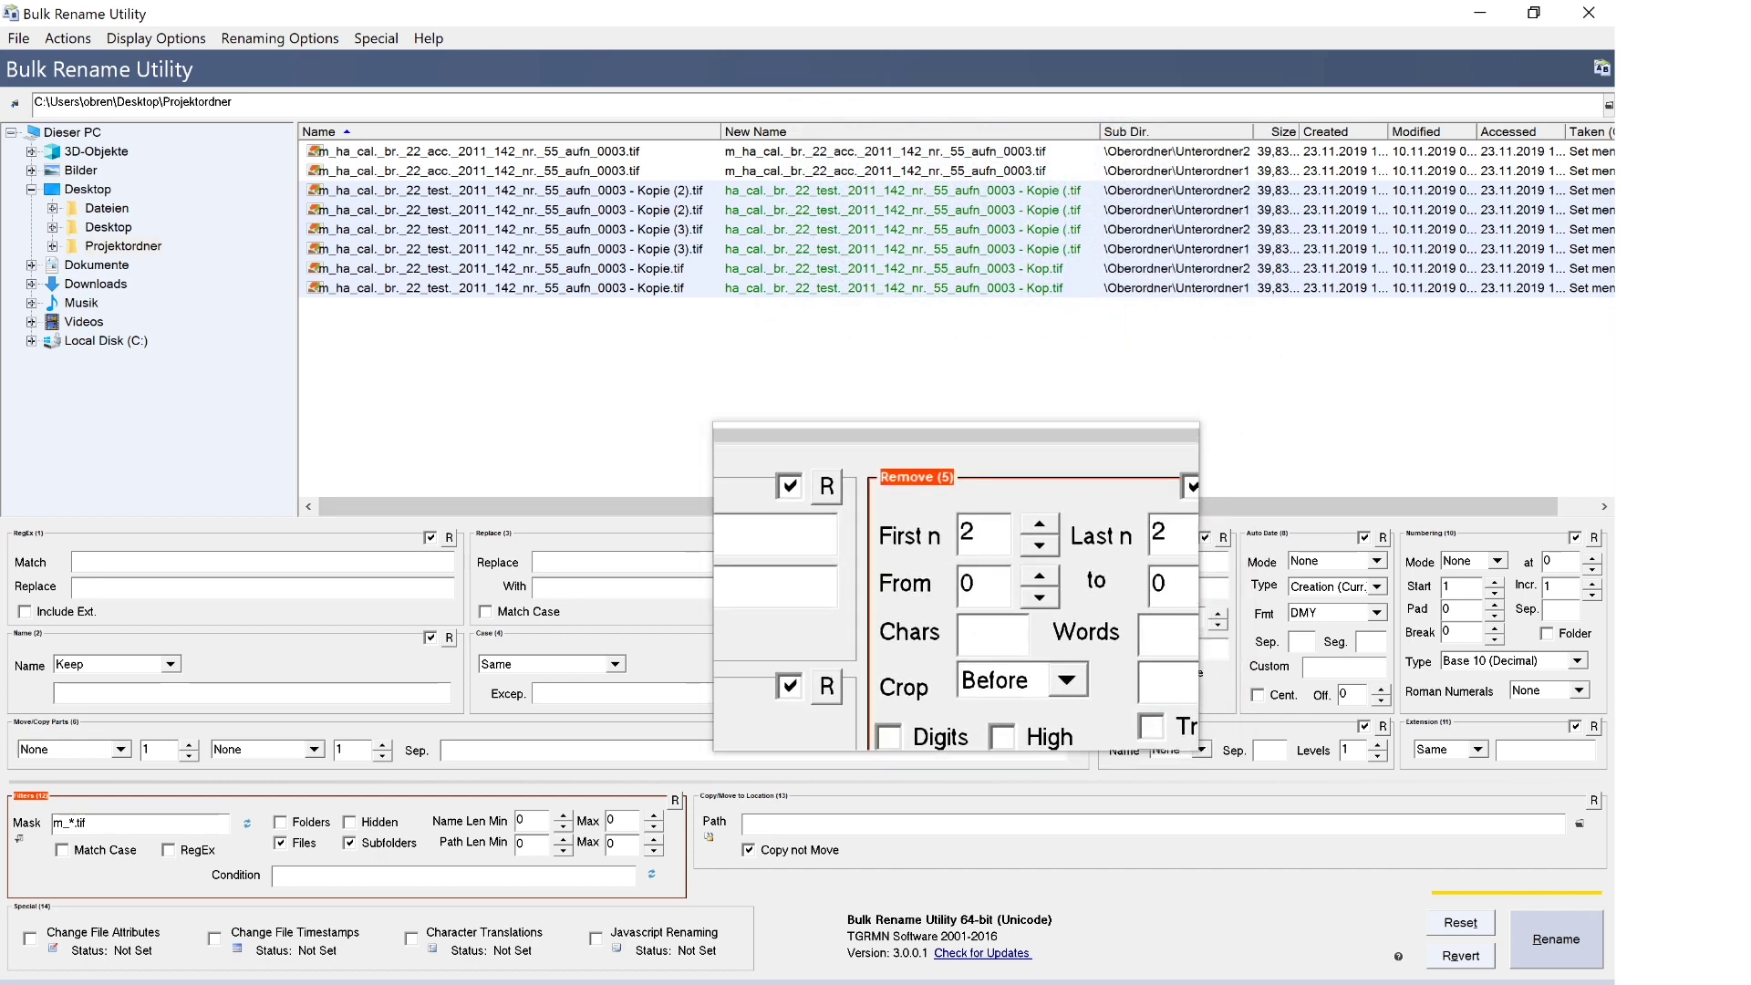
{"action": "double_click", "coordinate": [953, 595]}
{"action": "type", "text": "5"}
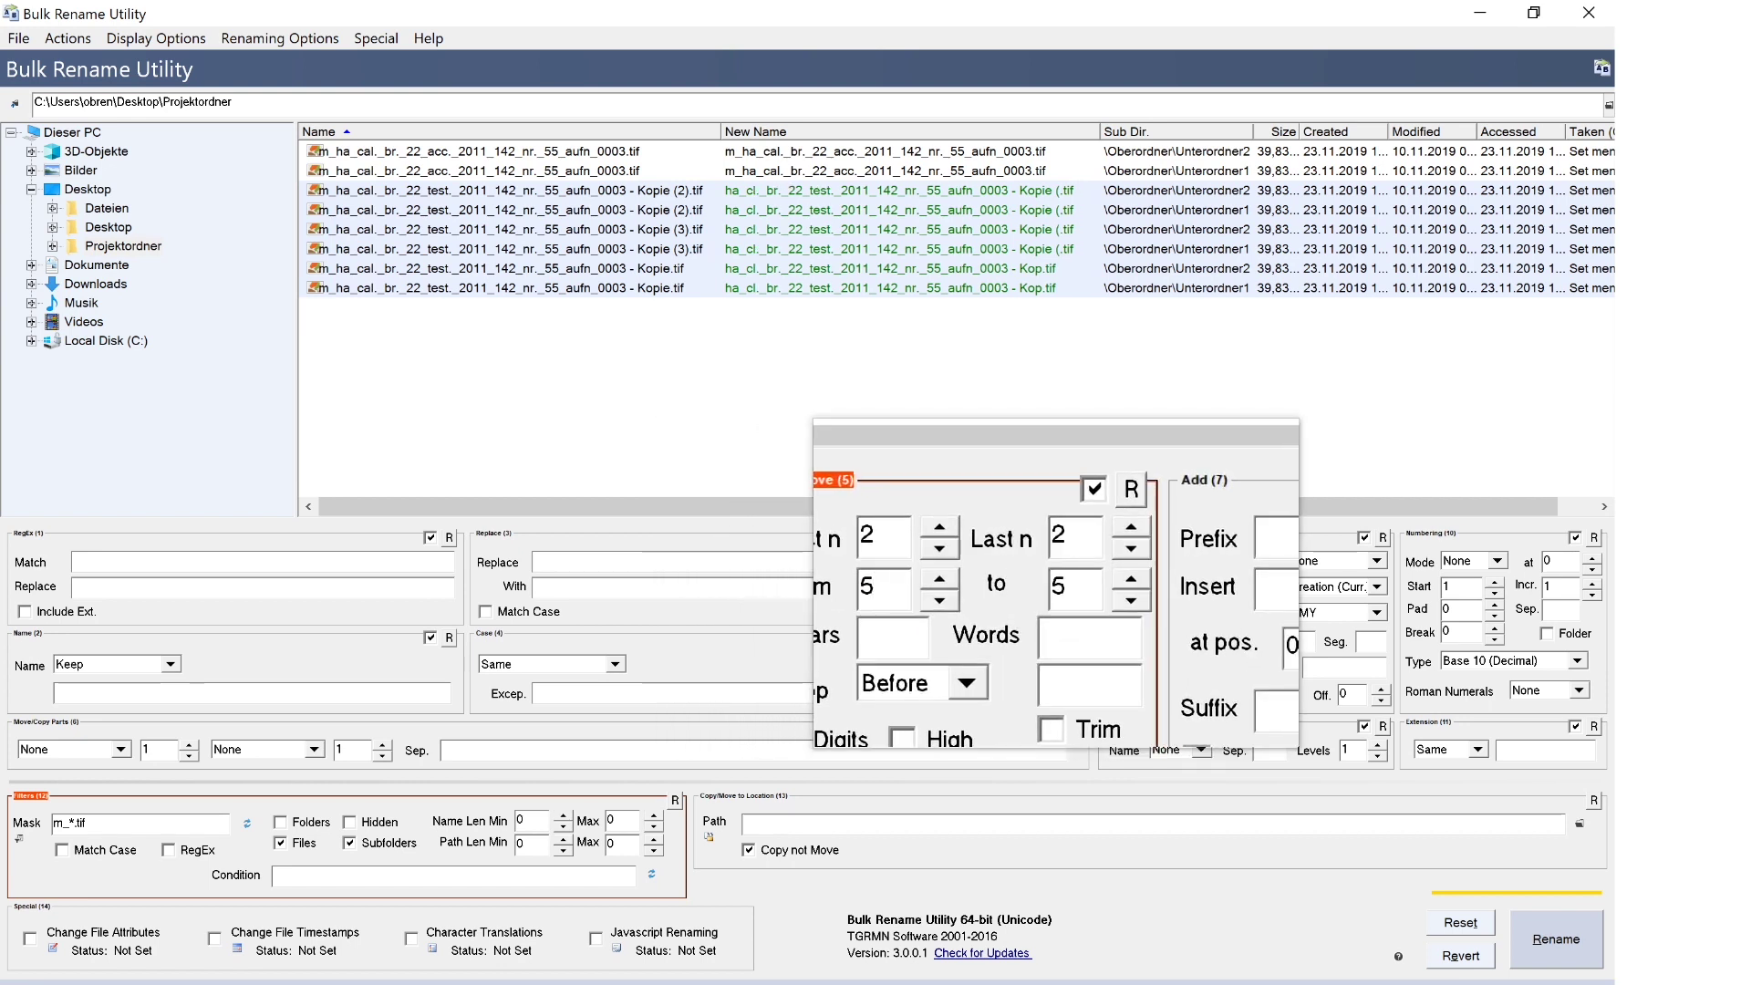
{"action": "key", "text": "Tab"}
{"action": "type", "text": "7"}
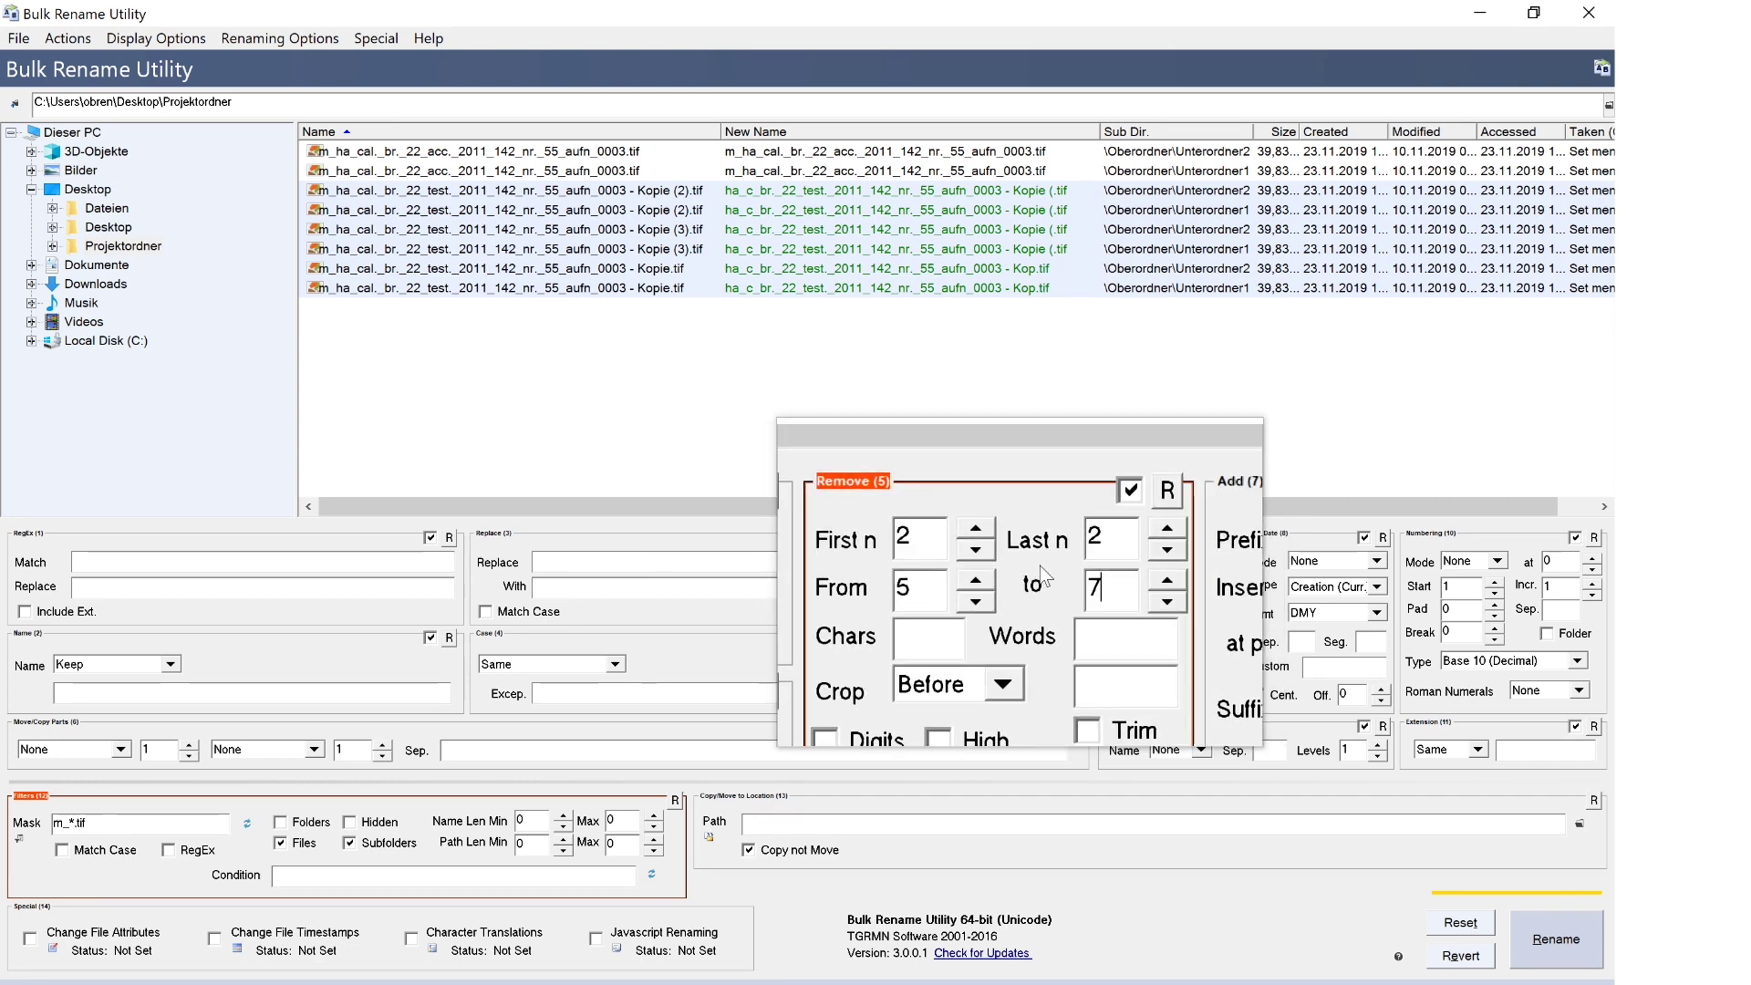
{"action": "left_click", "coordinate": [1092, 538]}
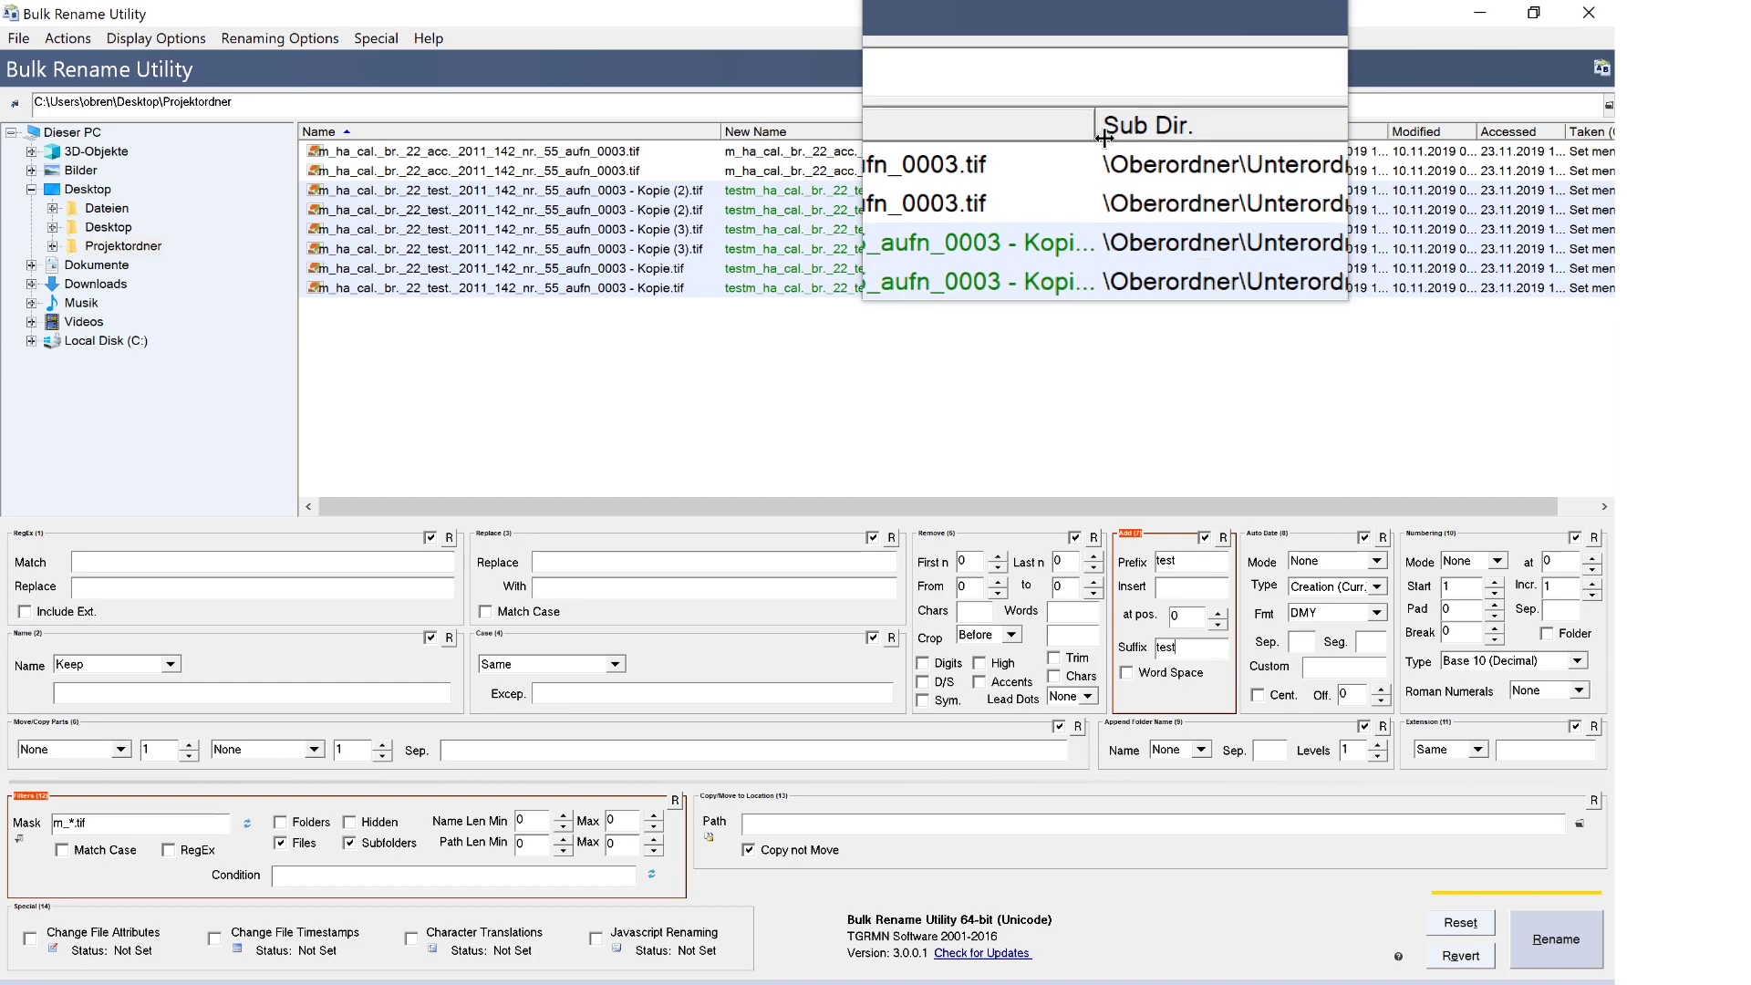
Step: Widen the New Name column, try inserting "test" at position 5 of the selected names, and reset the Add settings
{"action": "left_click_drag", "start_coordinate": [1102, 137], "coordinate": [1167, 152]}
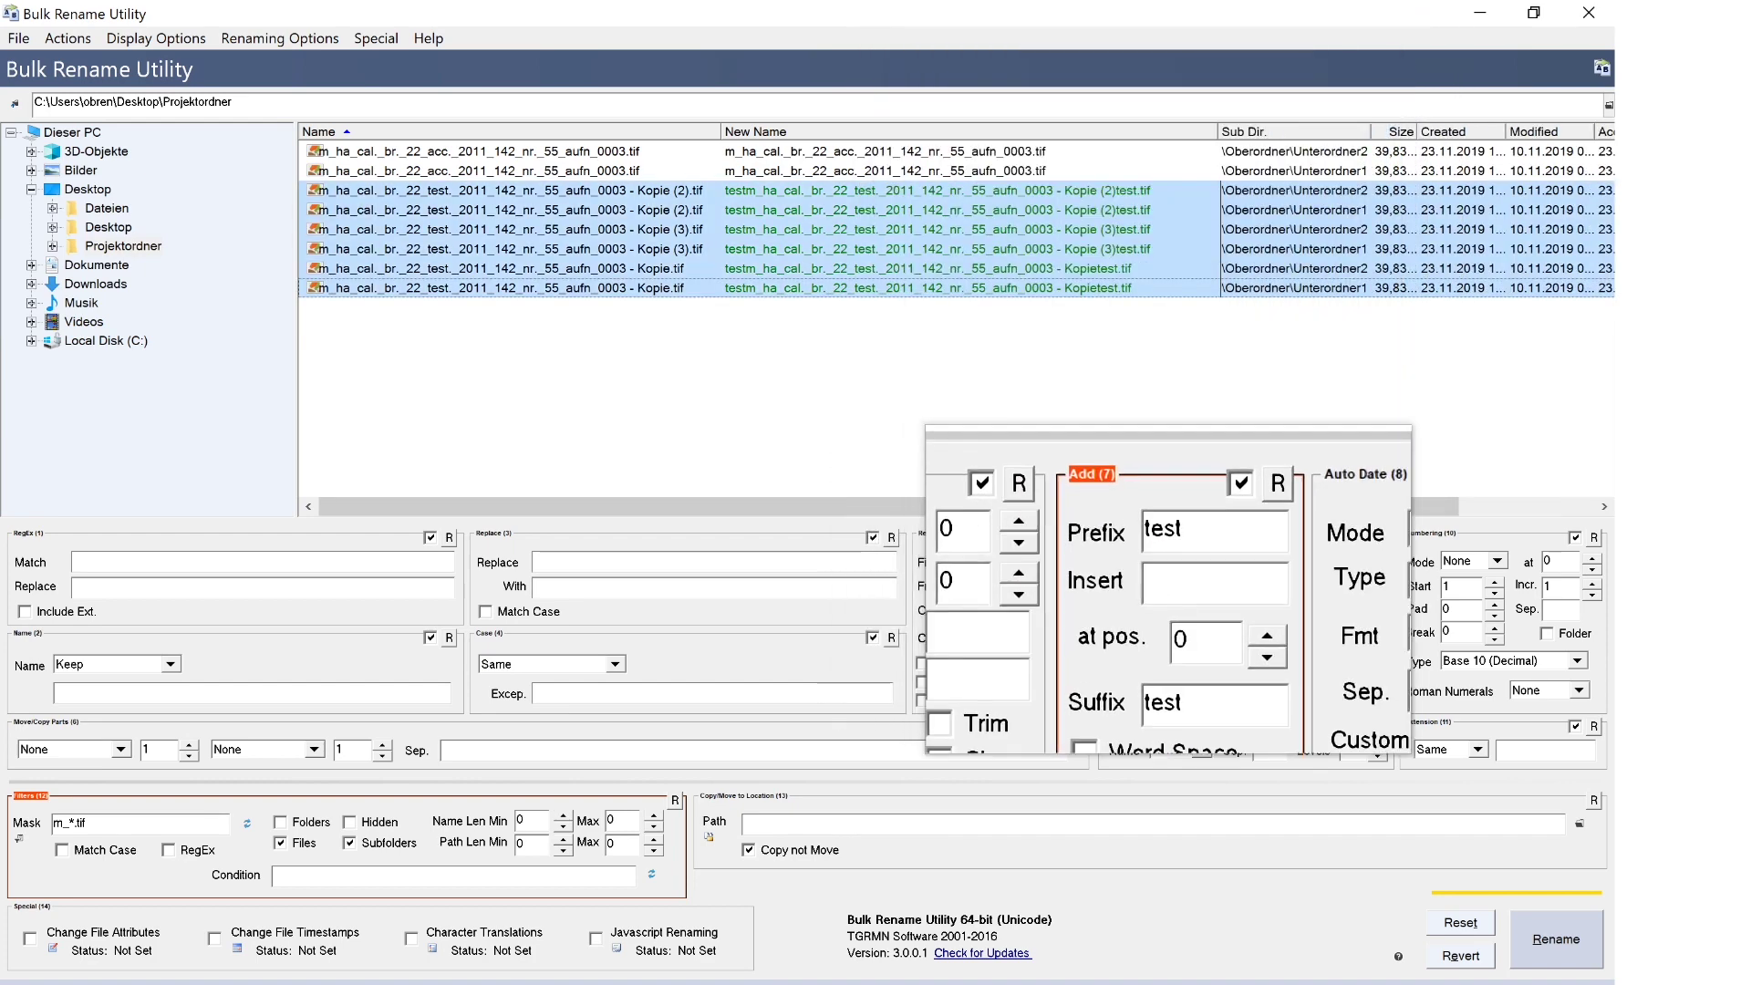
{"action": "left_click", "coordinate": [1161, 590]}
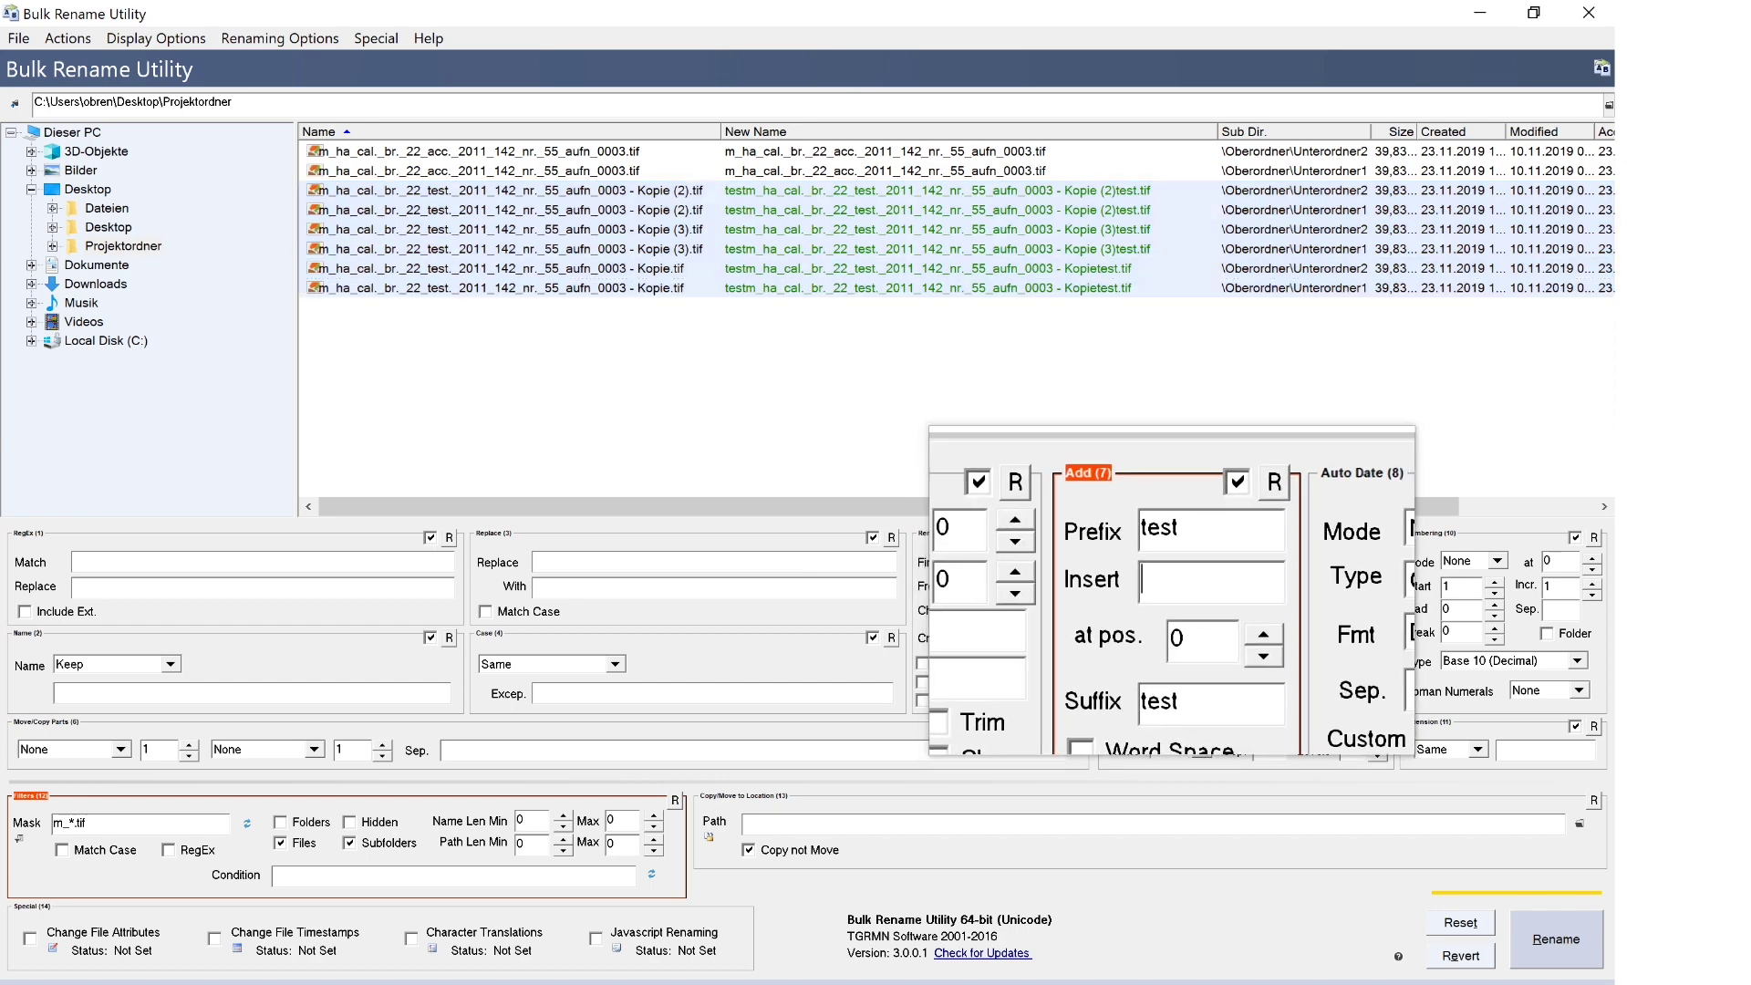
{"action": "type", "text": "test"}
{"action": "key", "text": "Tab"}
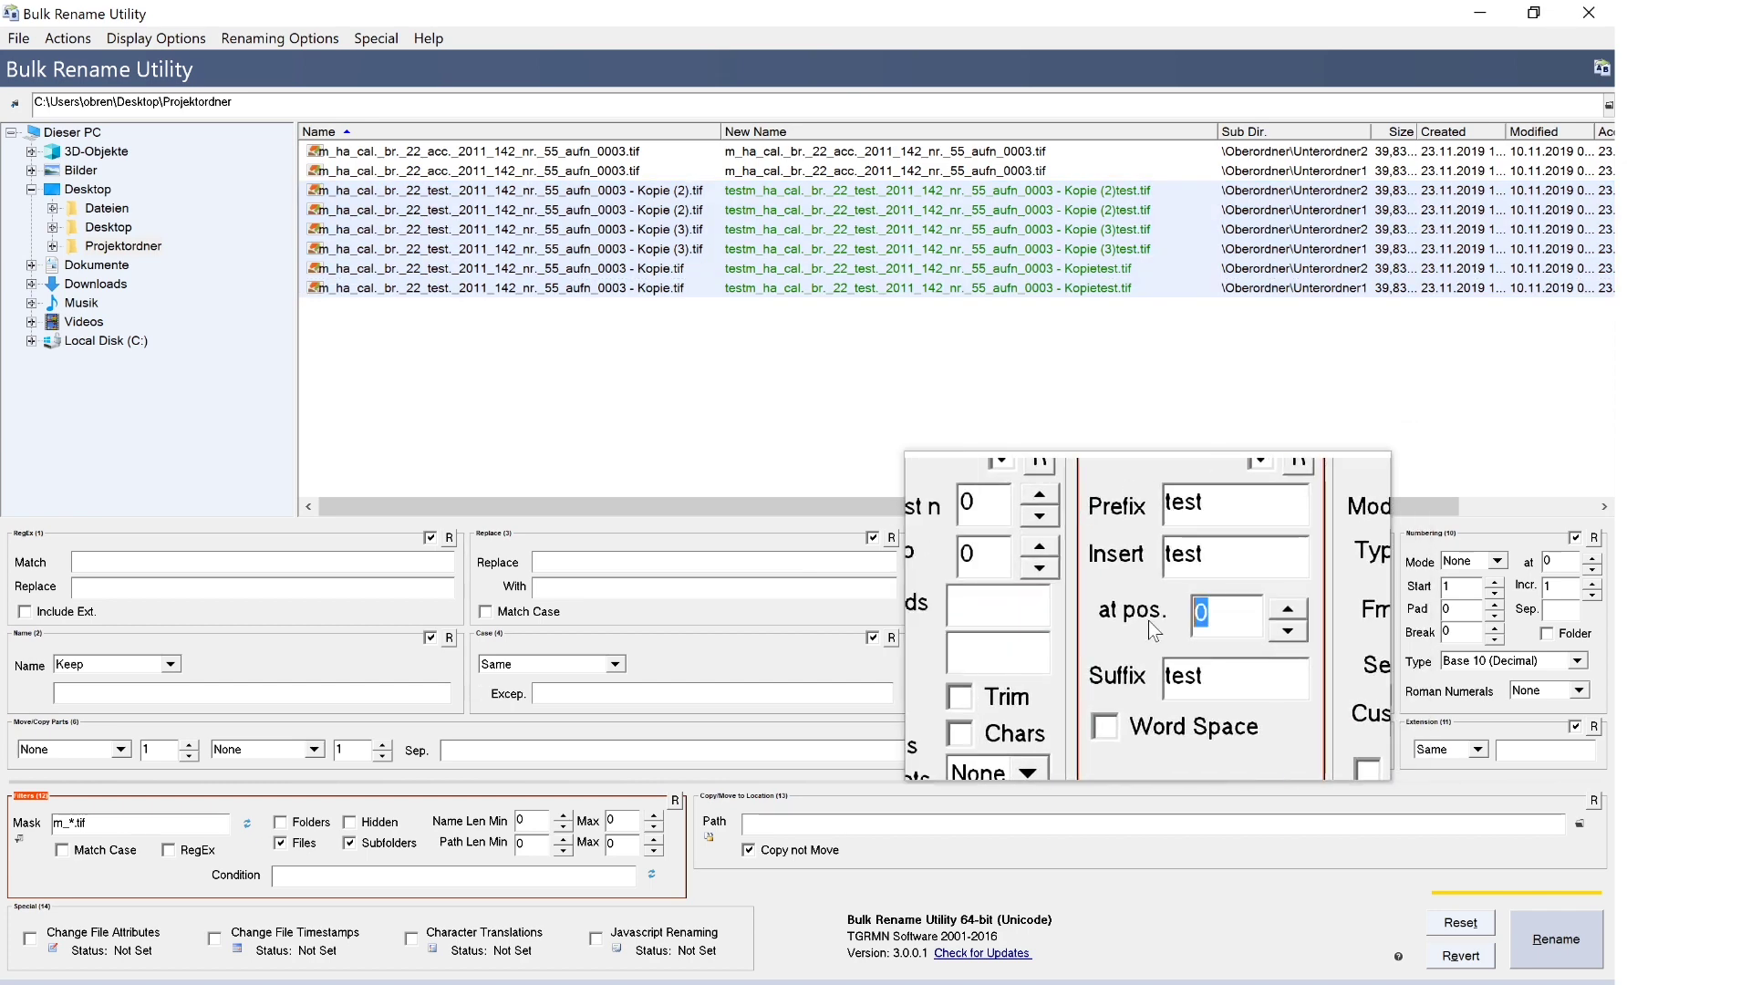
{"action": "type", "text": "5"}
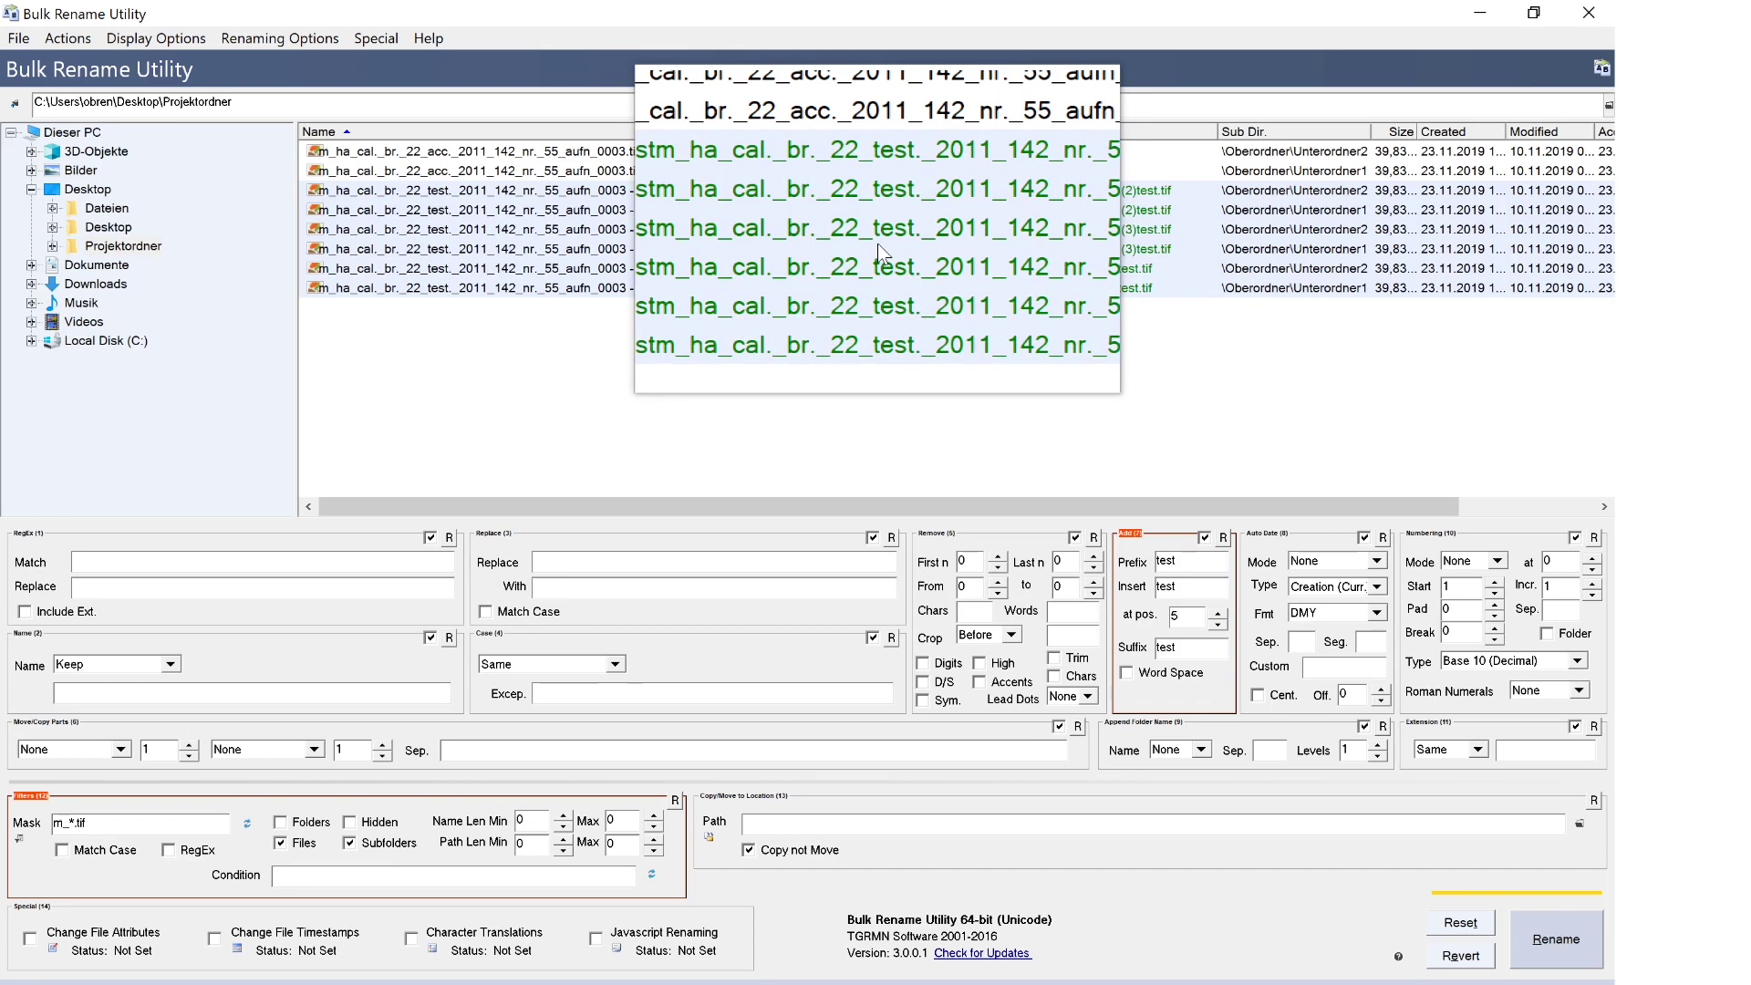
{"action": "left_click", "coordinate": [1225, 542]}
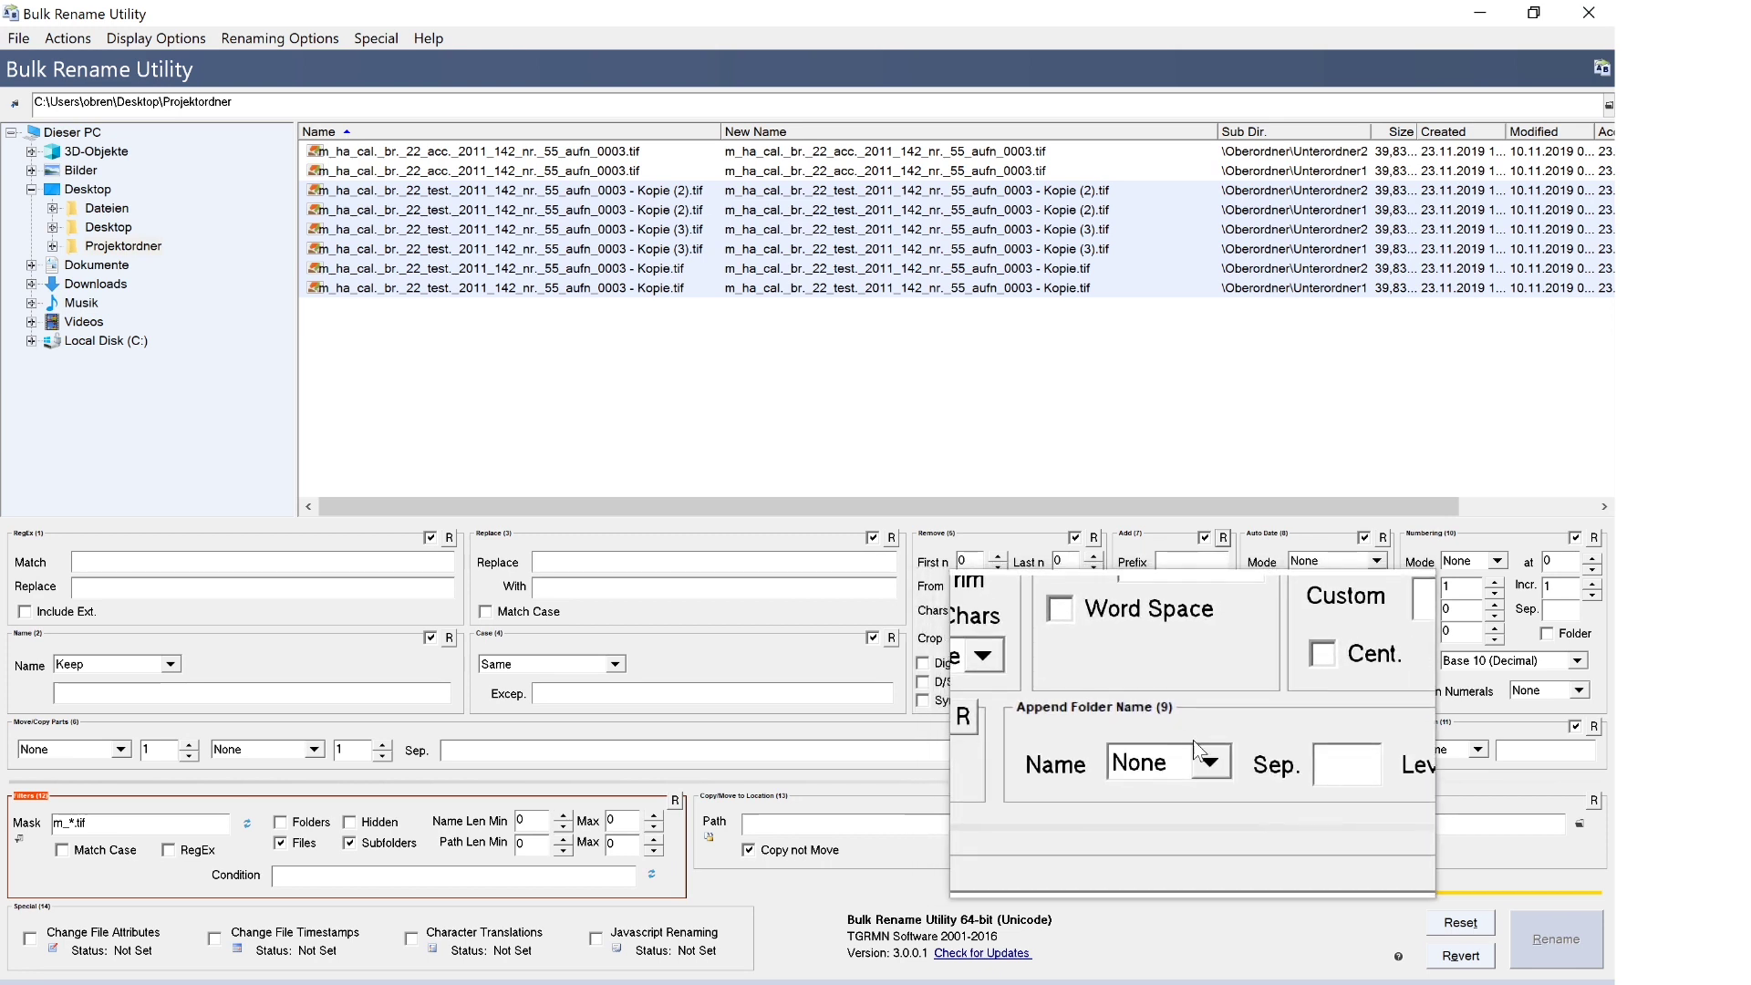
Step: Try adding the folder names as a prefix with 2 levels, and reset the Append Folder Name settings
{"action": "left_click", "coordinate": [1202, 753]}
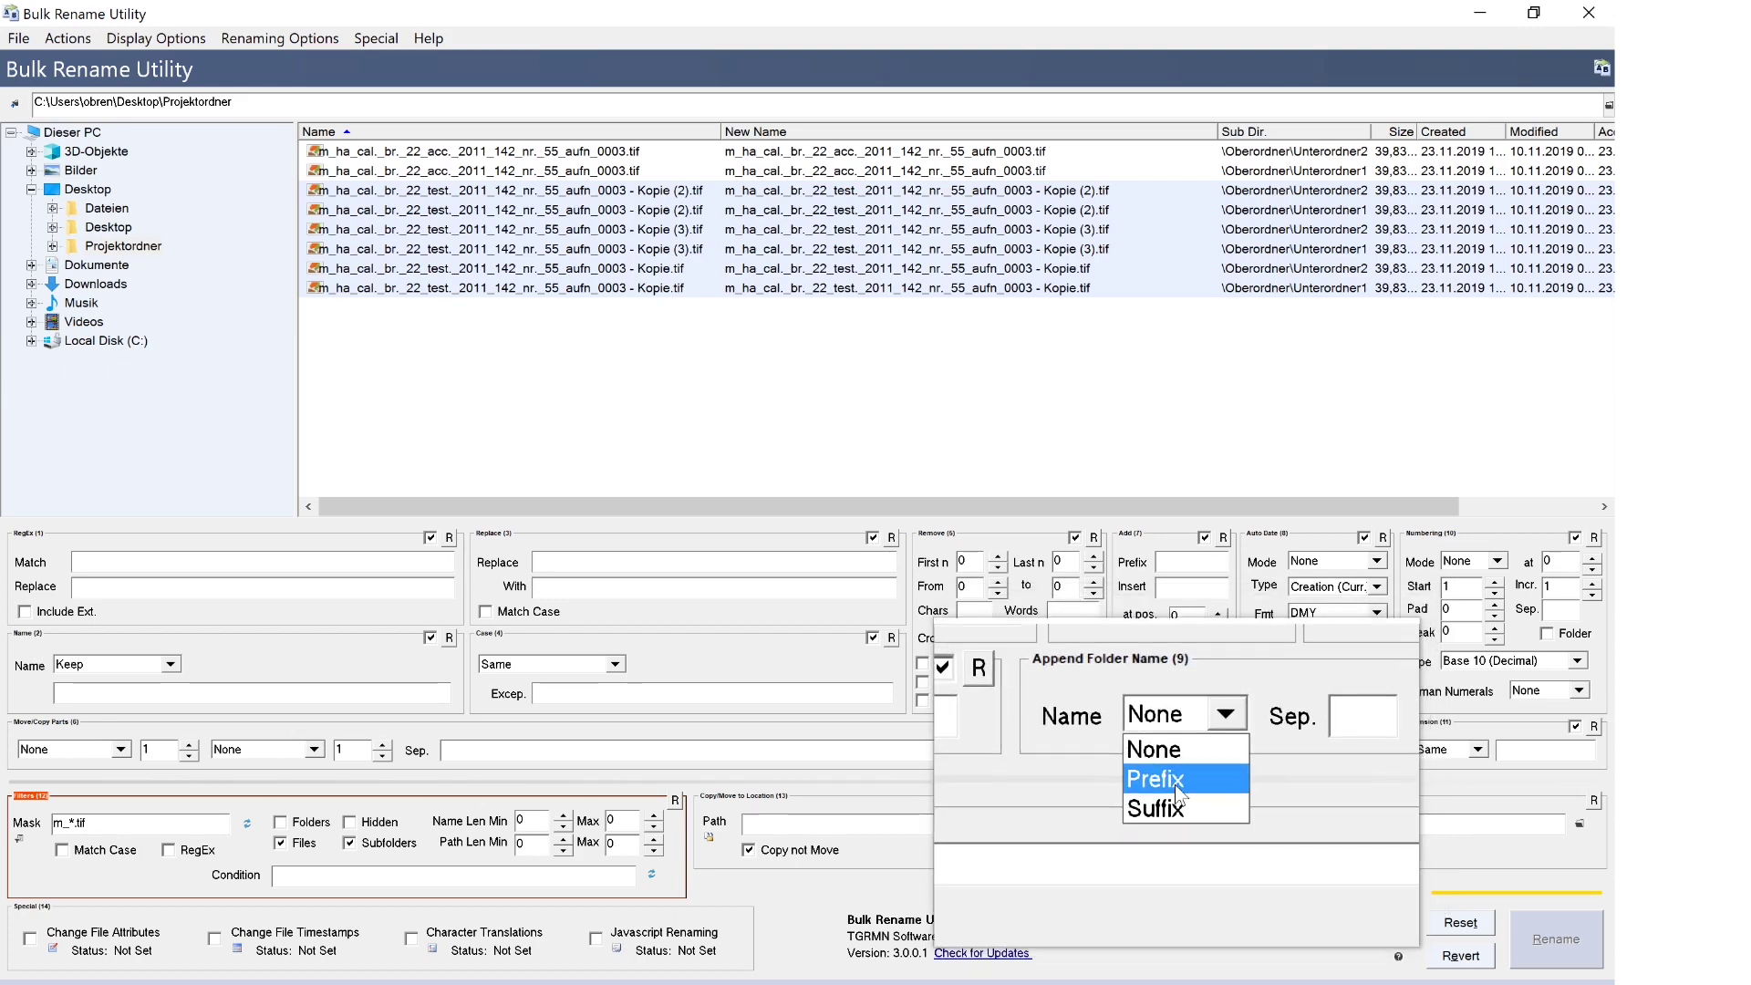
{"action": "left_click", "coordinate": [1175, 784]}
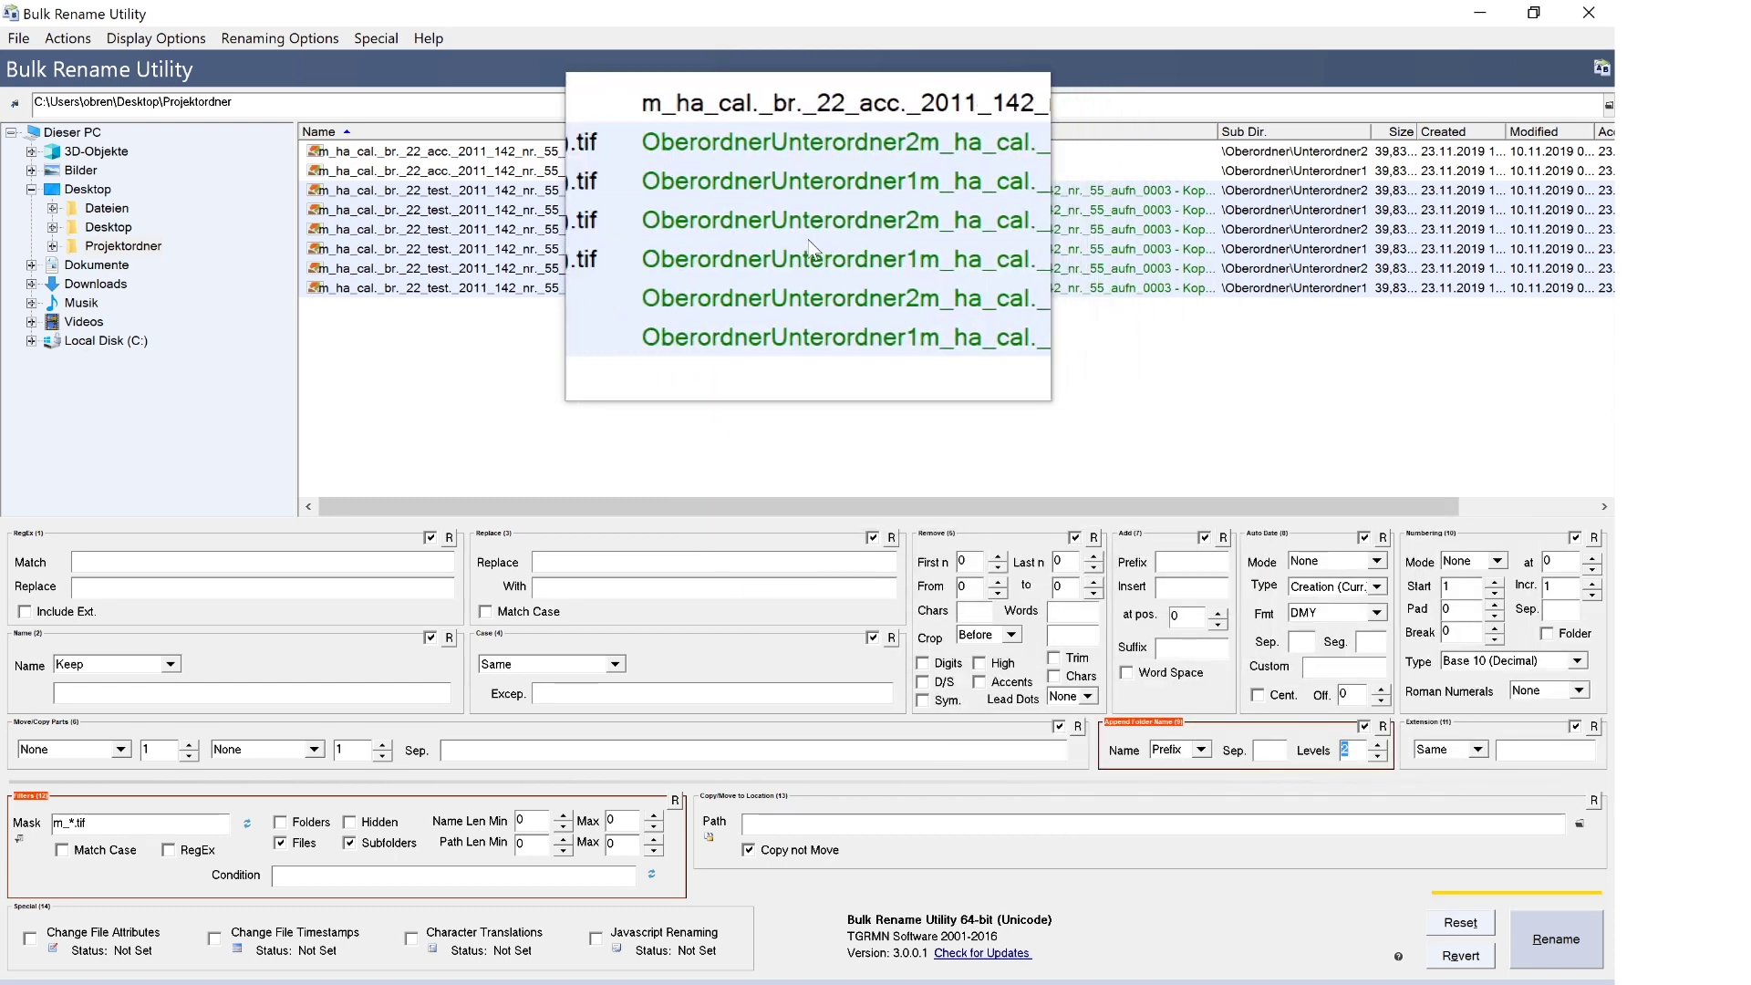
{"action": "left_click", "coordinate": [1383, 726]}
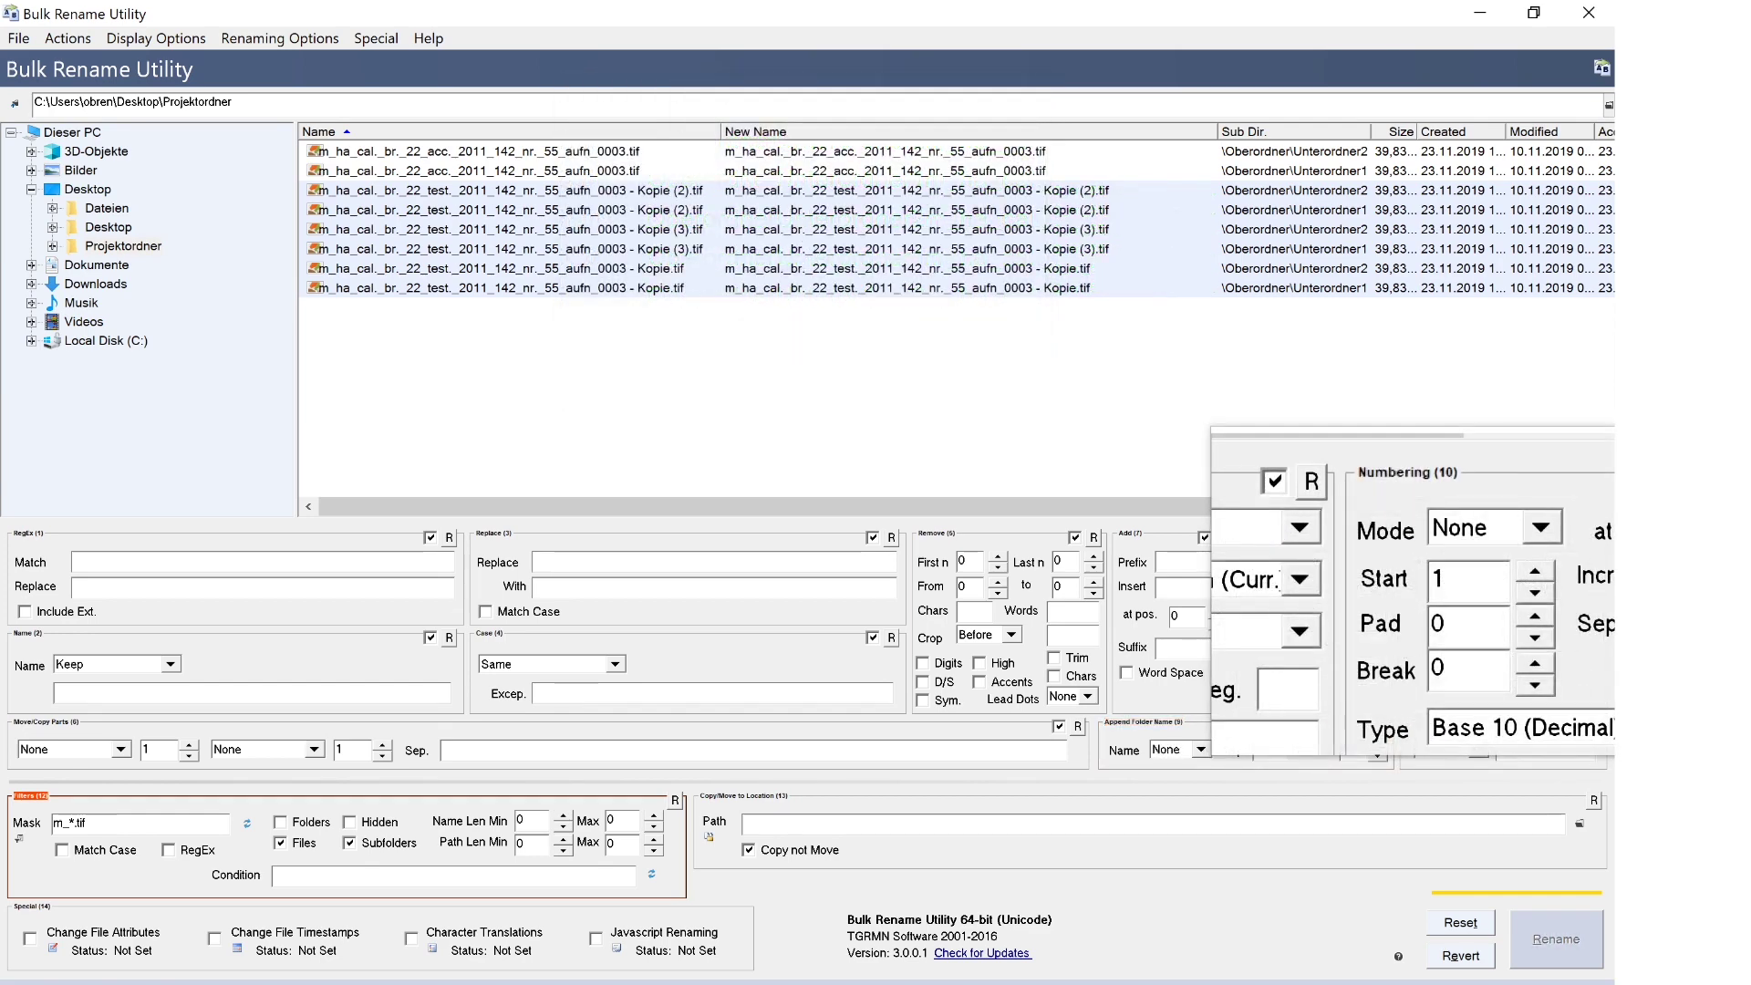
Step: Try numbering the selected file names as a suffix padded to three digits, and reset the Numbering settings
{"action": "left_click", "coordinate": [1503, 567]}
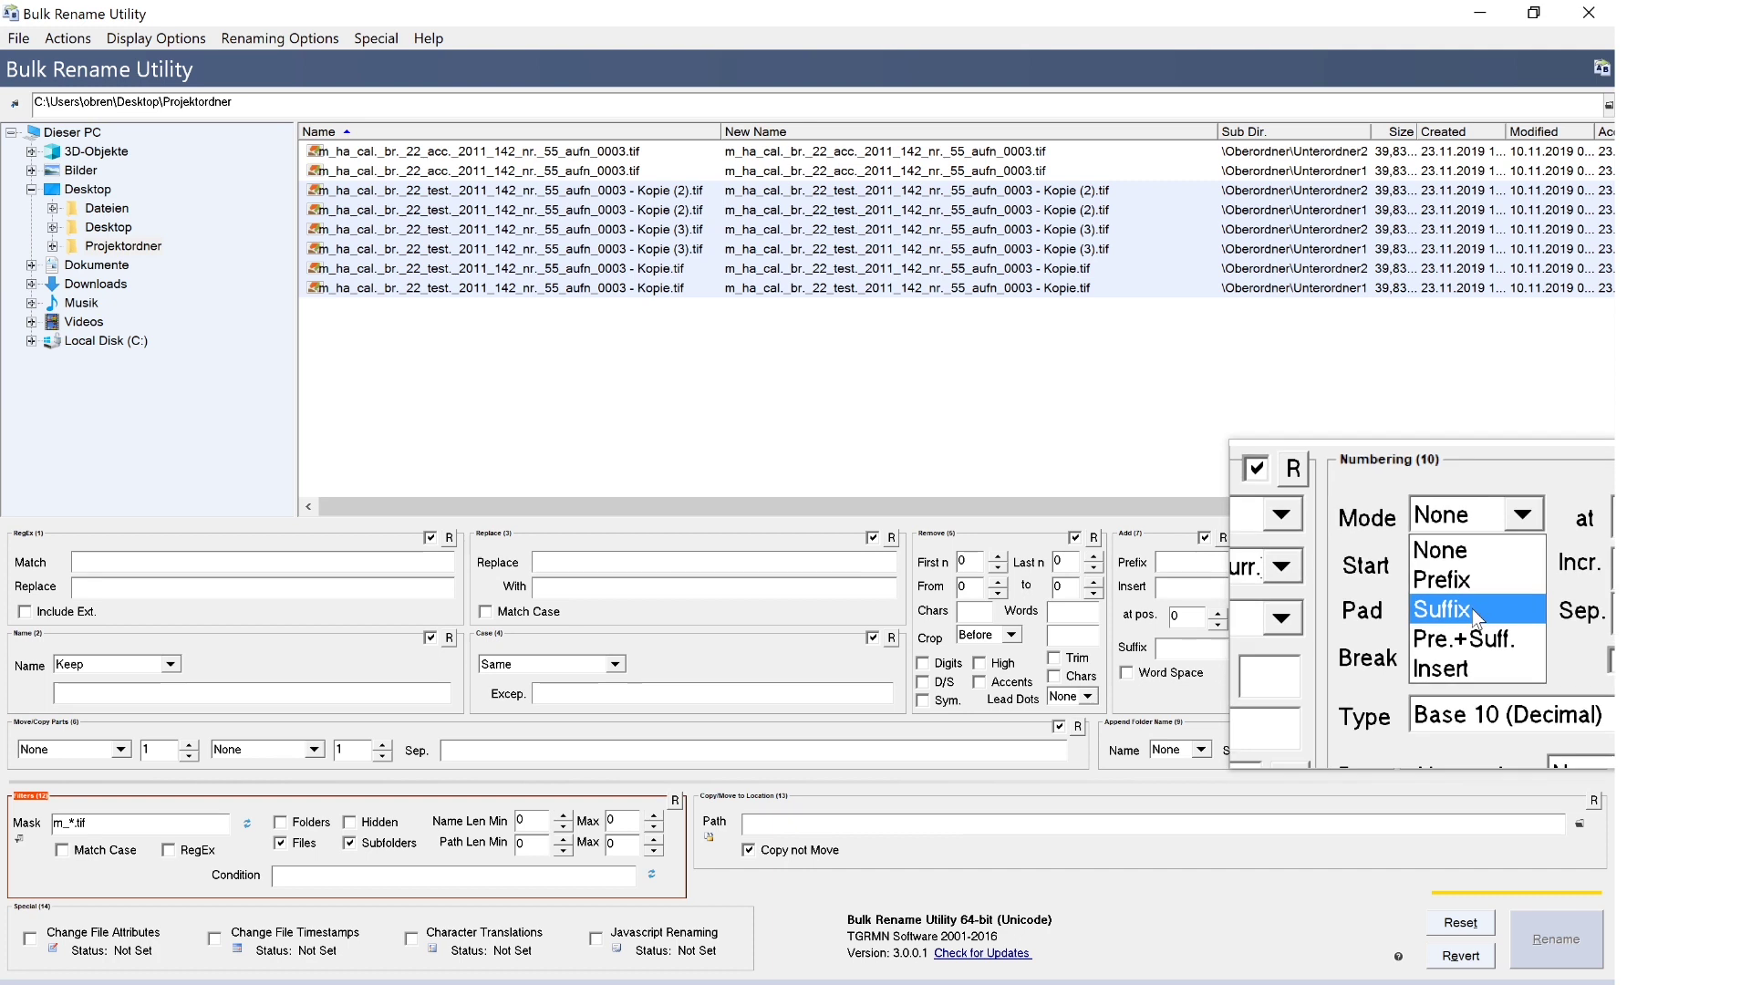
{"action": "left_click", "coordinate": [1476, 602]}
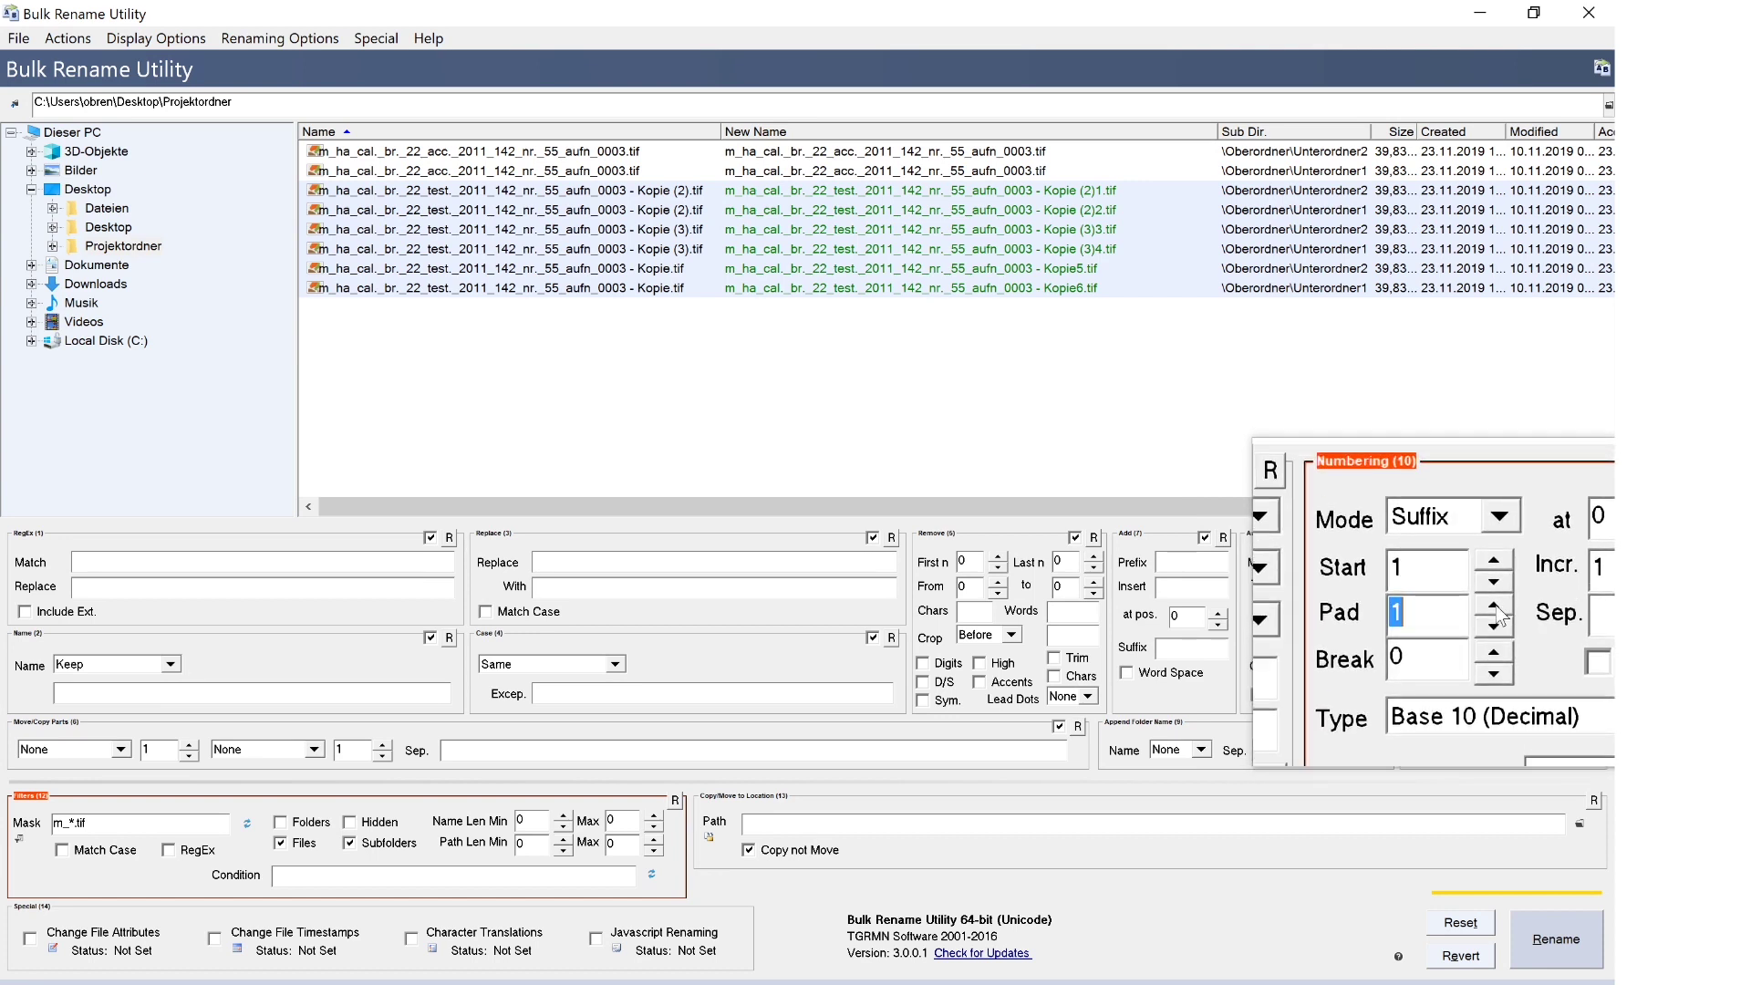
{"action": "left_click", "coordinate": [1496, 624]}
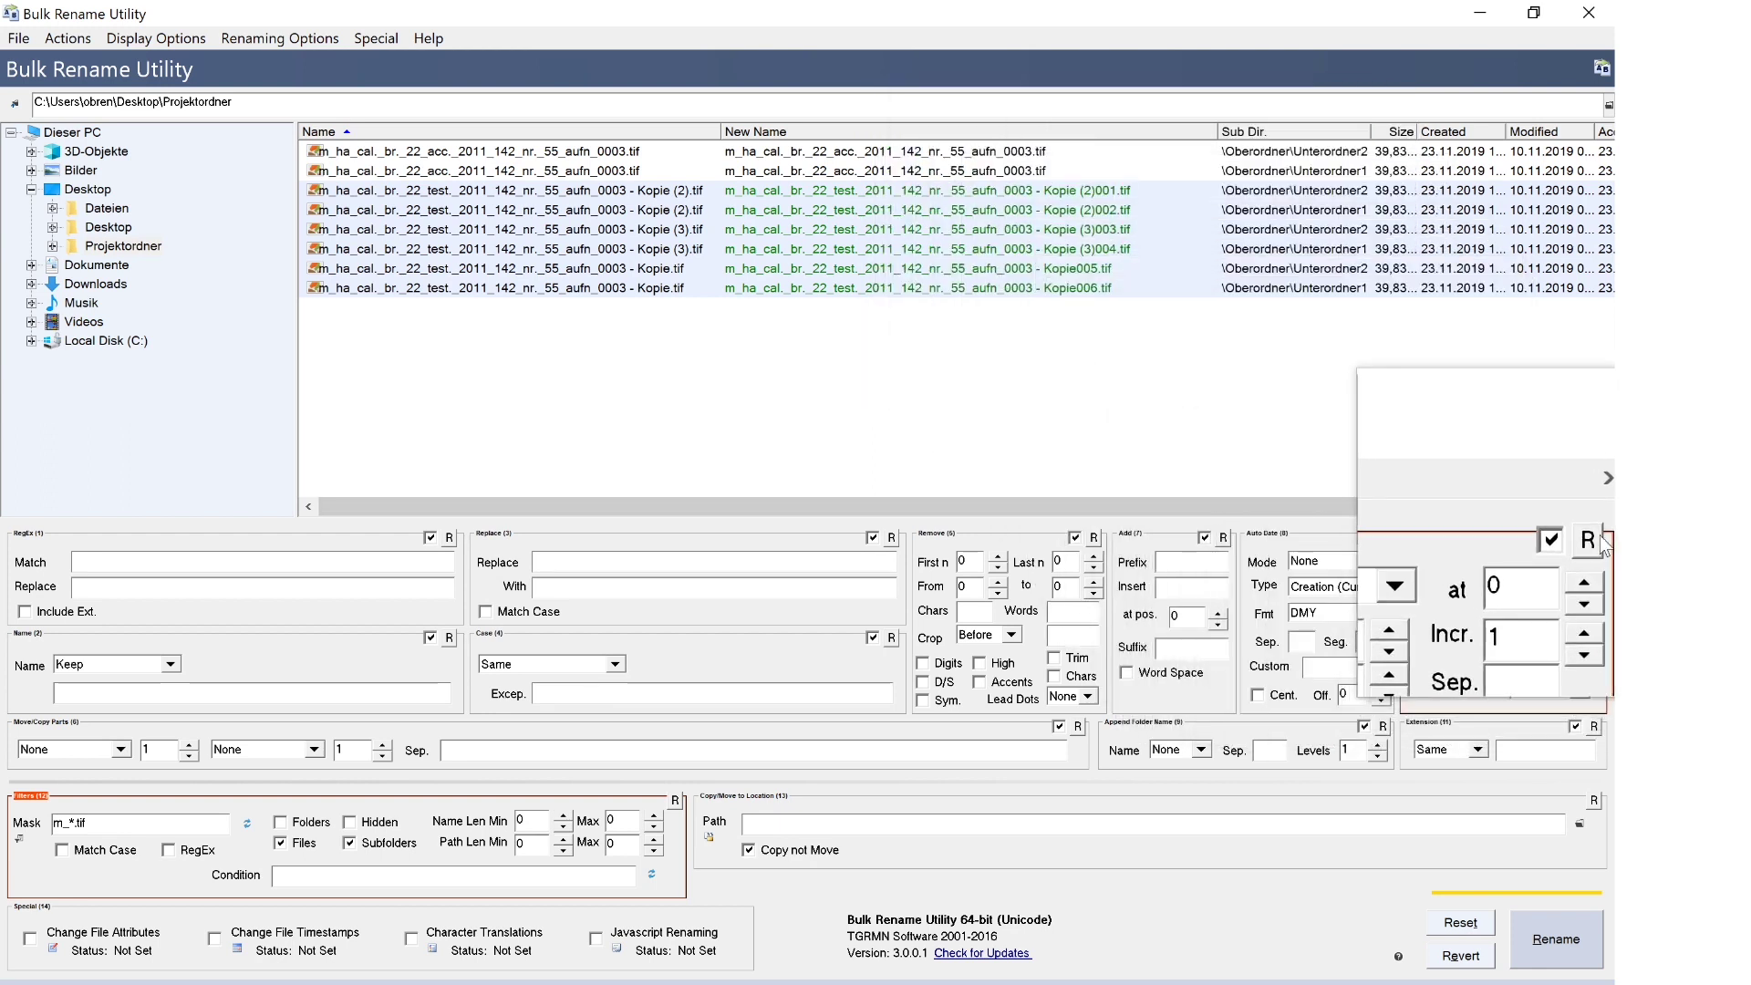
{"action": "left_click", "coordinate": [1594, 537]}
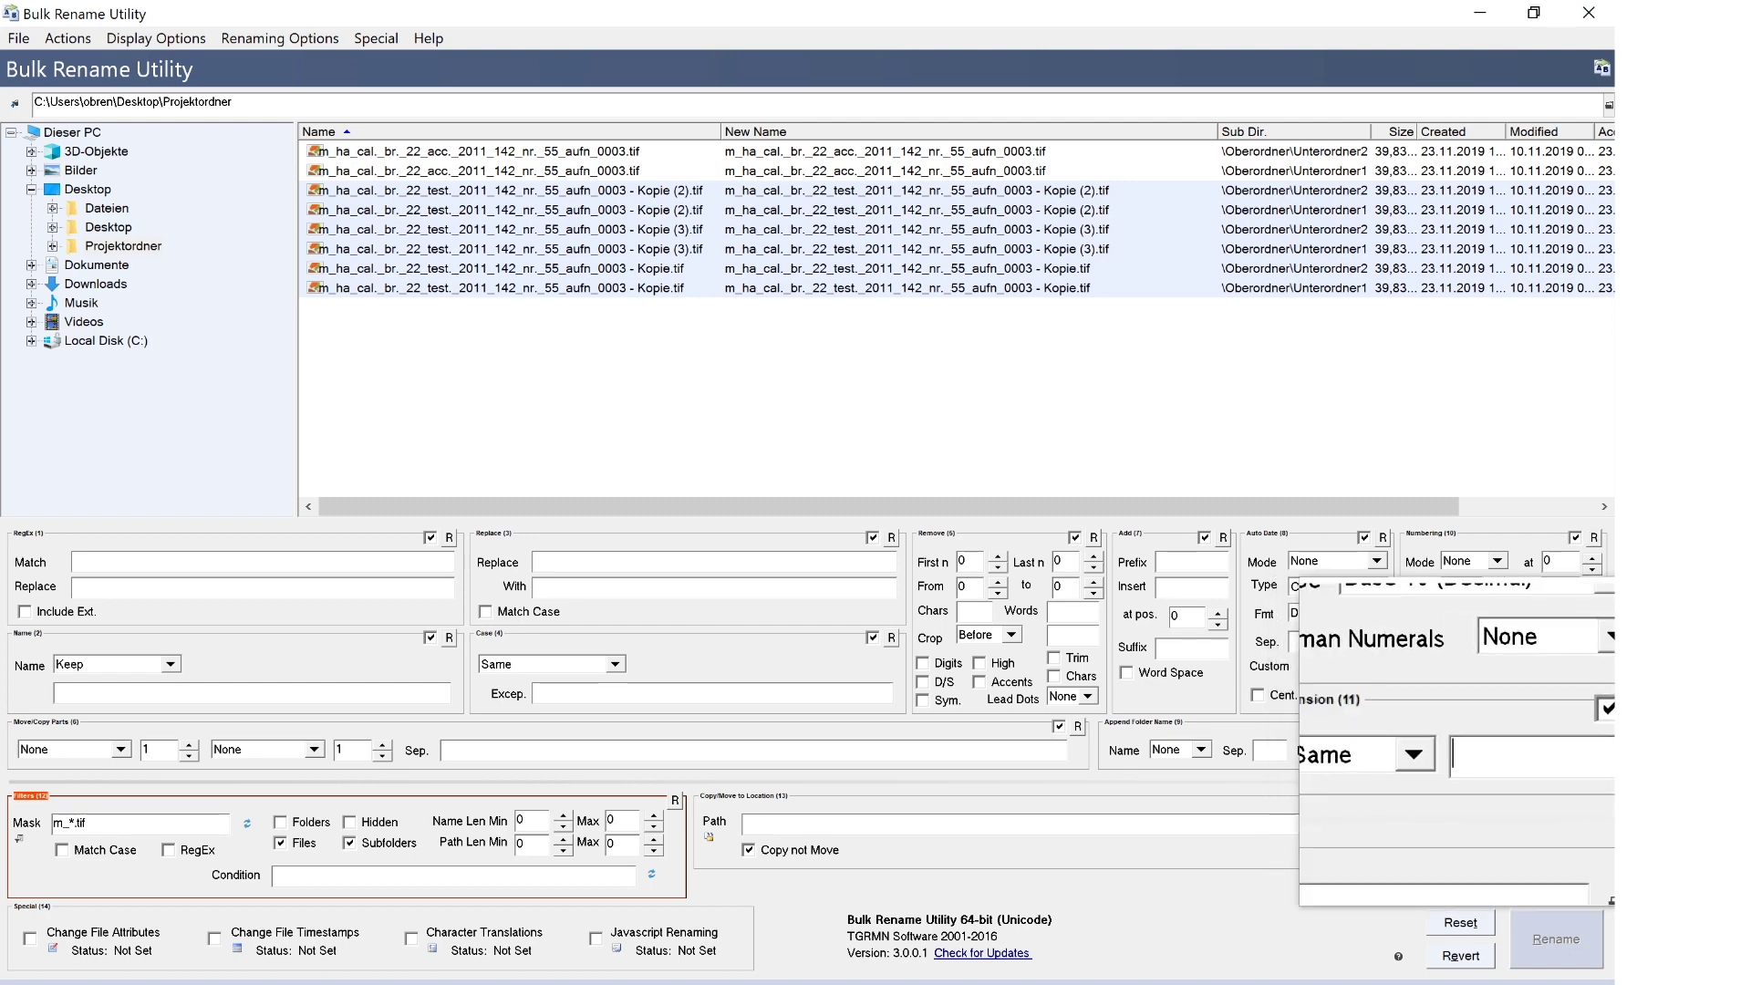
Step: Try giving the selected files the fixed extension ".TIF", and reset the Extension settings
{"action": "type", "text": "p"}
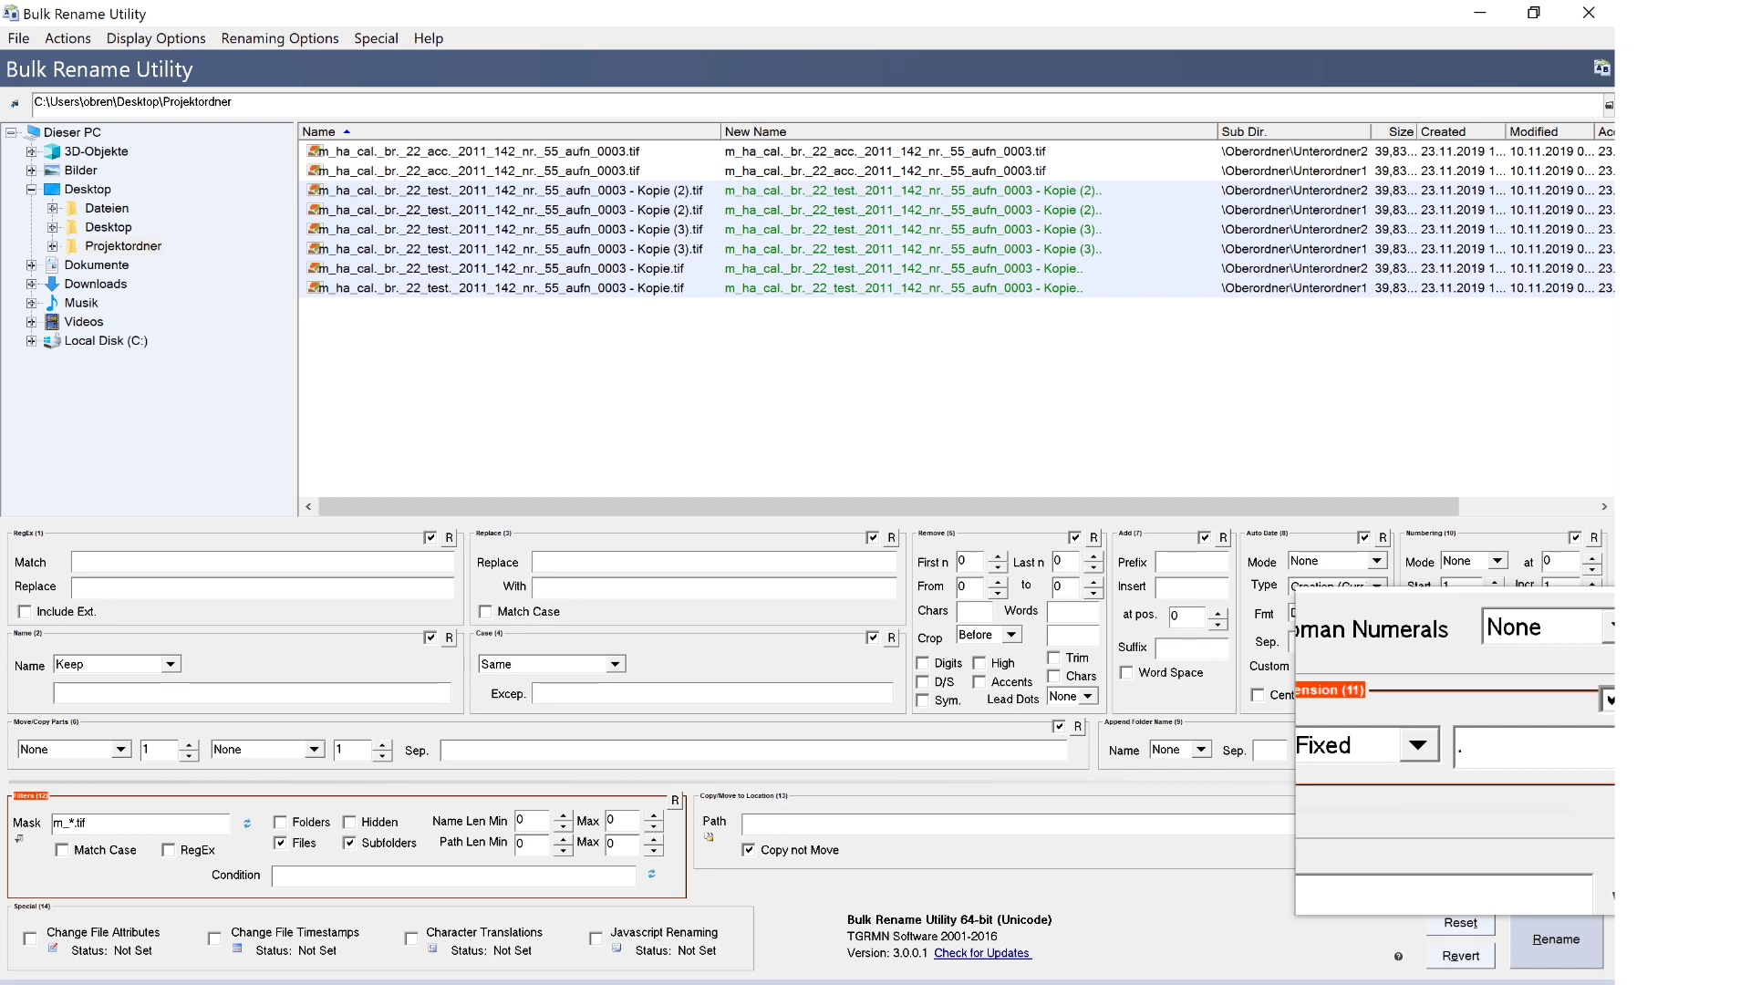
{"action": "type", "text": "TIF"}
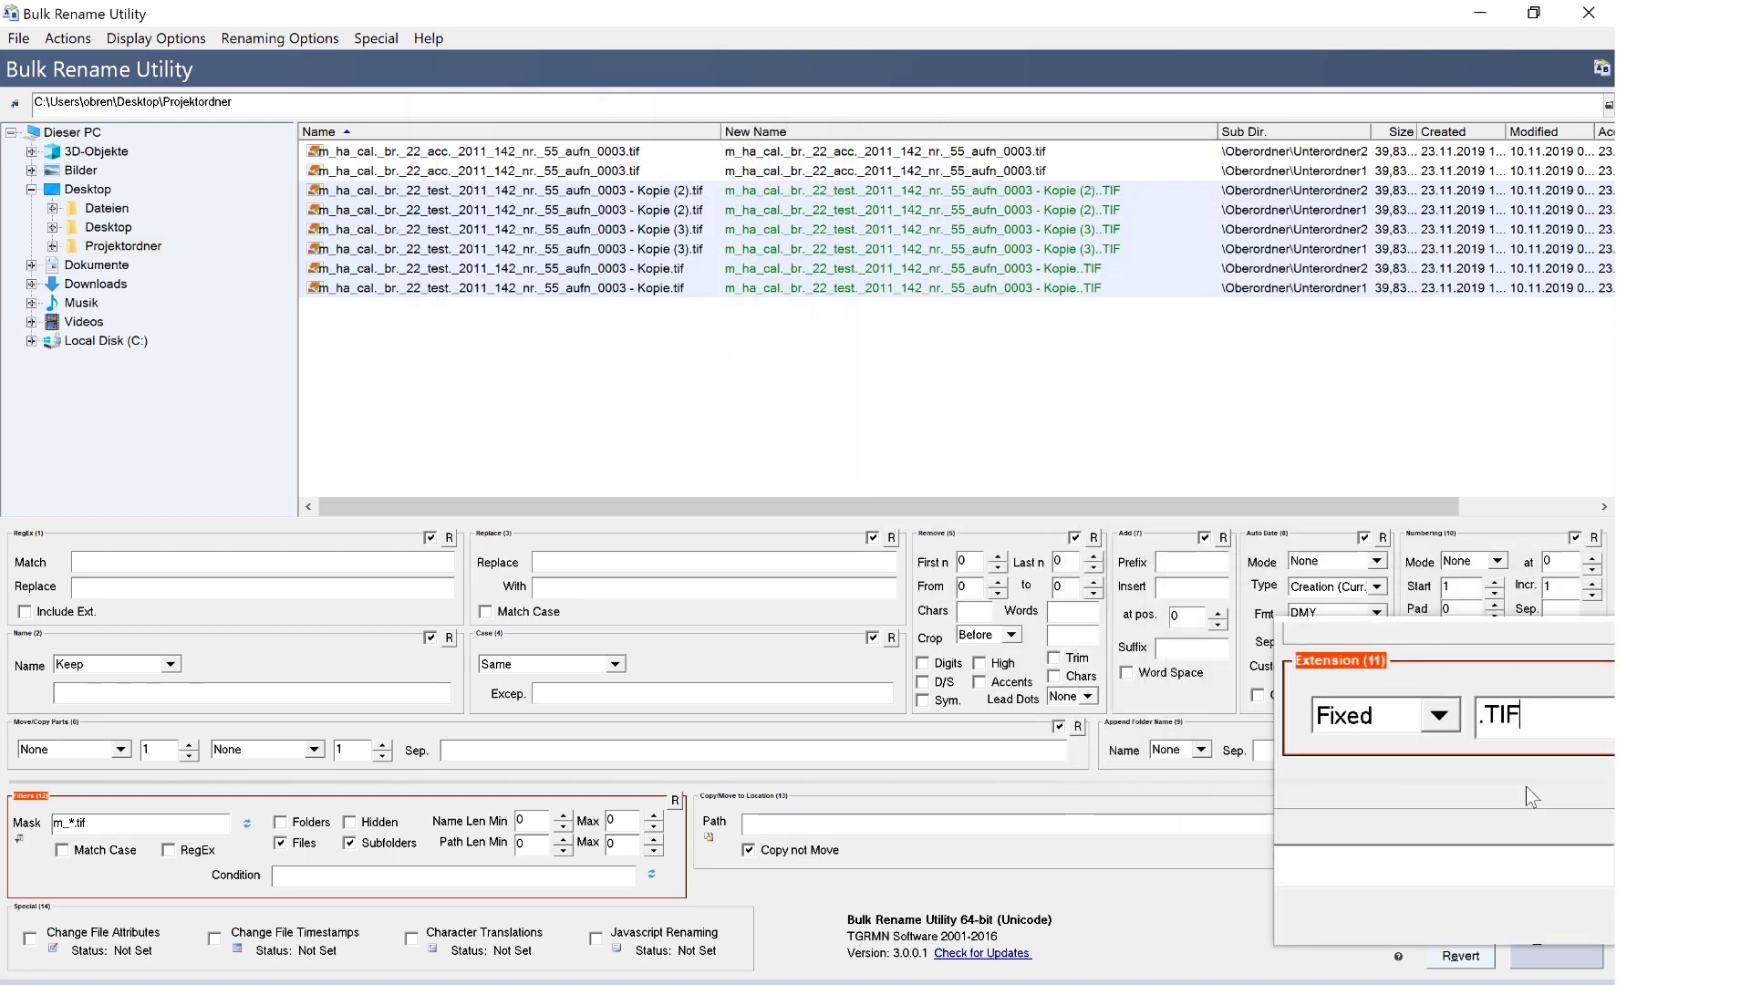
{"action": "type", "text": "F"}
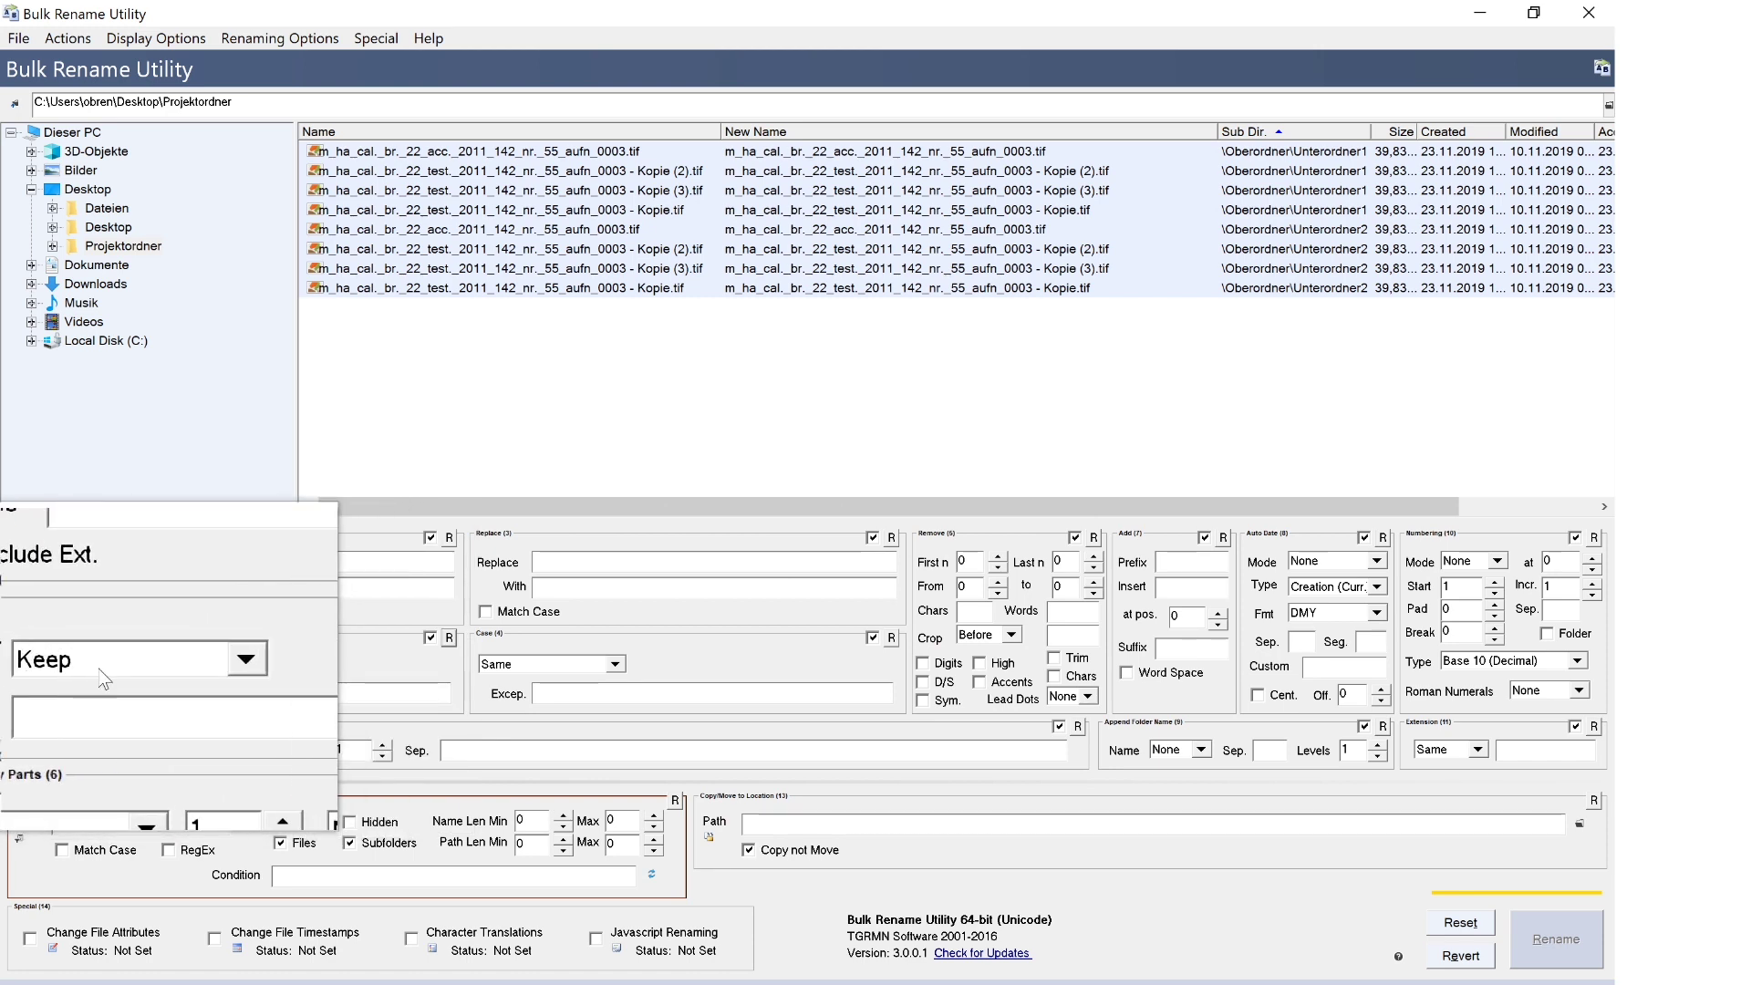
Step: Remove the original names of all listed TIF files and add the folder name as a prefix
{"action": "left_click", "coordinate": [137, 659]}
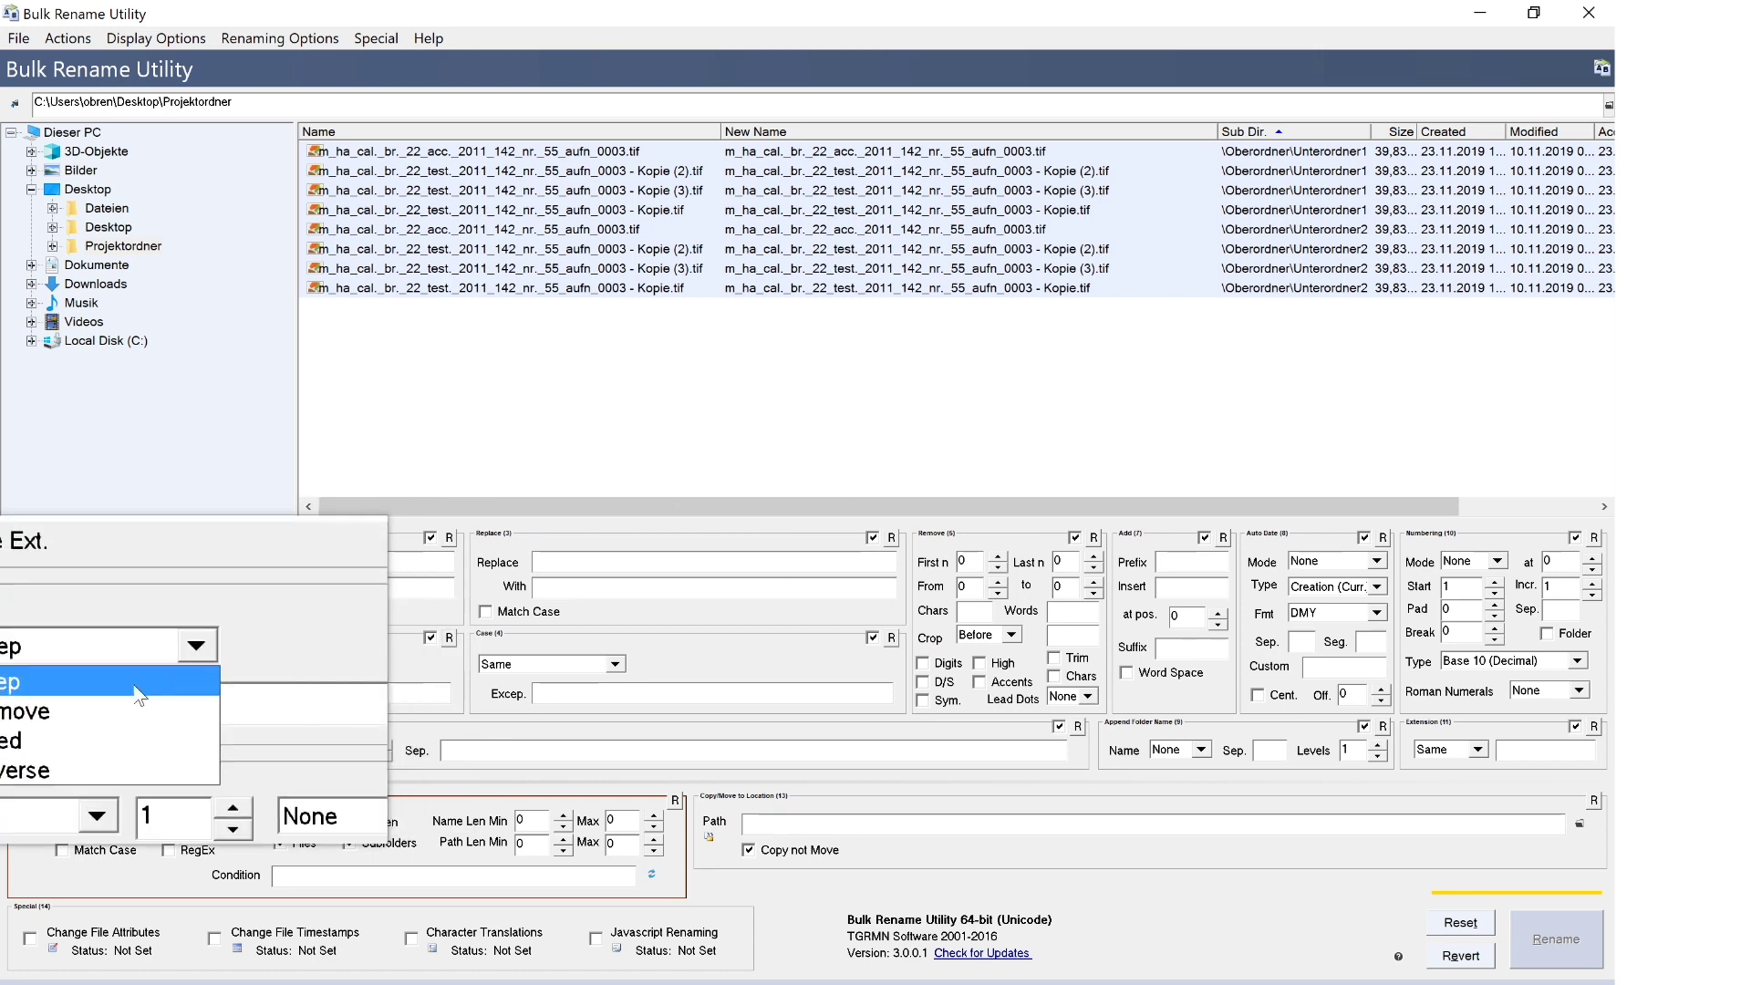
{"action": "left_click", "coordinate": [77, 703]}
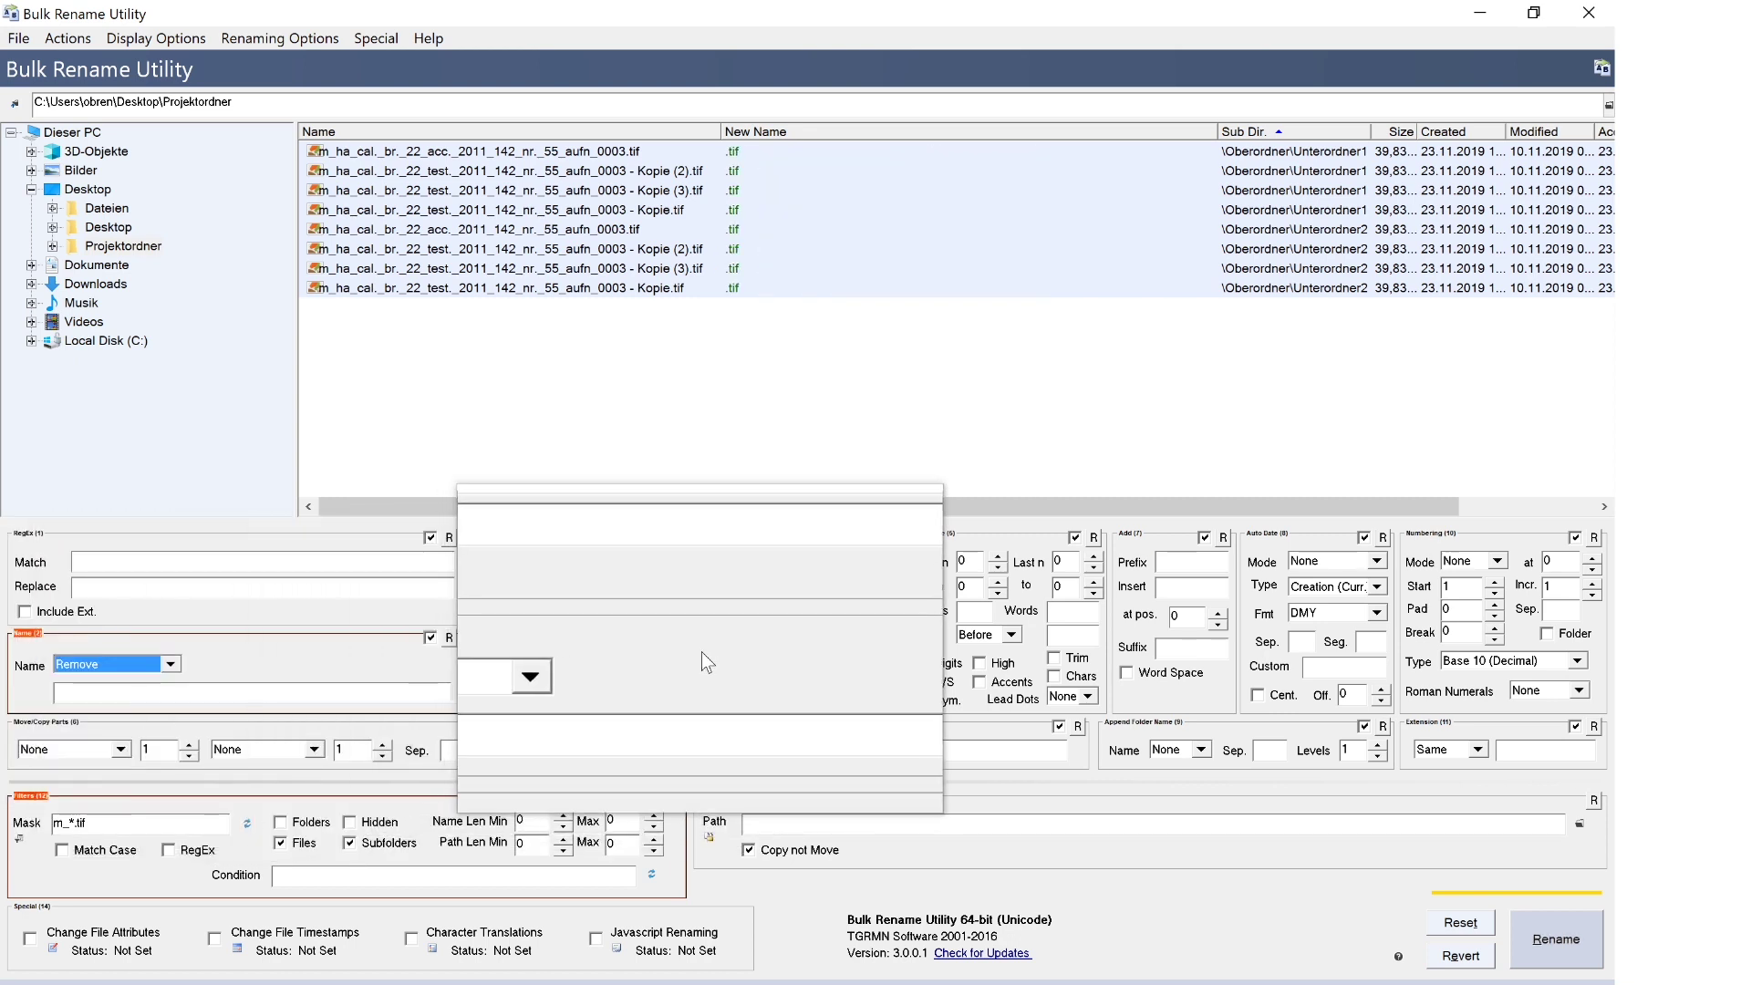
{"action": "left_click", "coordinate": [1211, 758]}
{"action": "left_click", "coordinate": [1190, 782]}
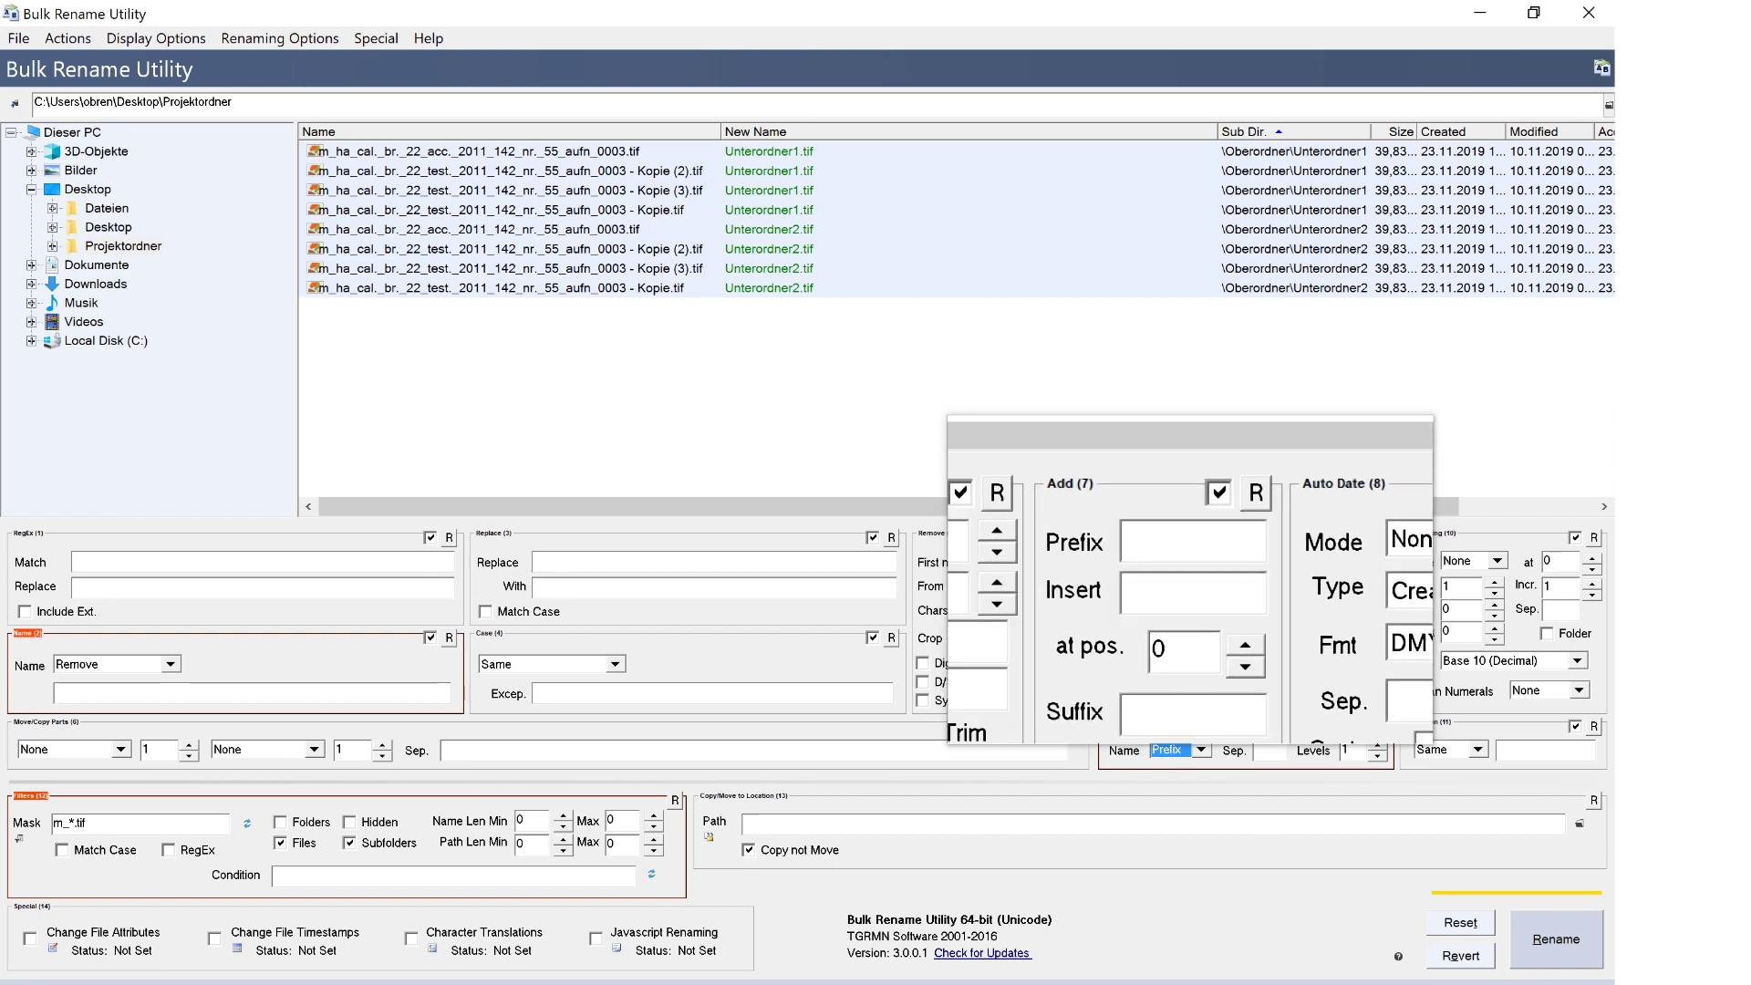
Step: Add the suffix "_aufn_" followed by suffix numbering padded to 3 digits that restarts for each folder
{"action": "type", "text": "_auf"}
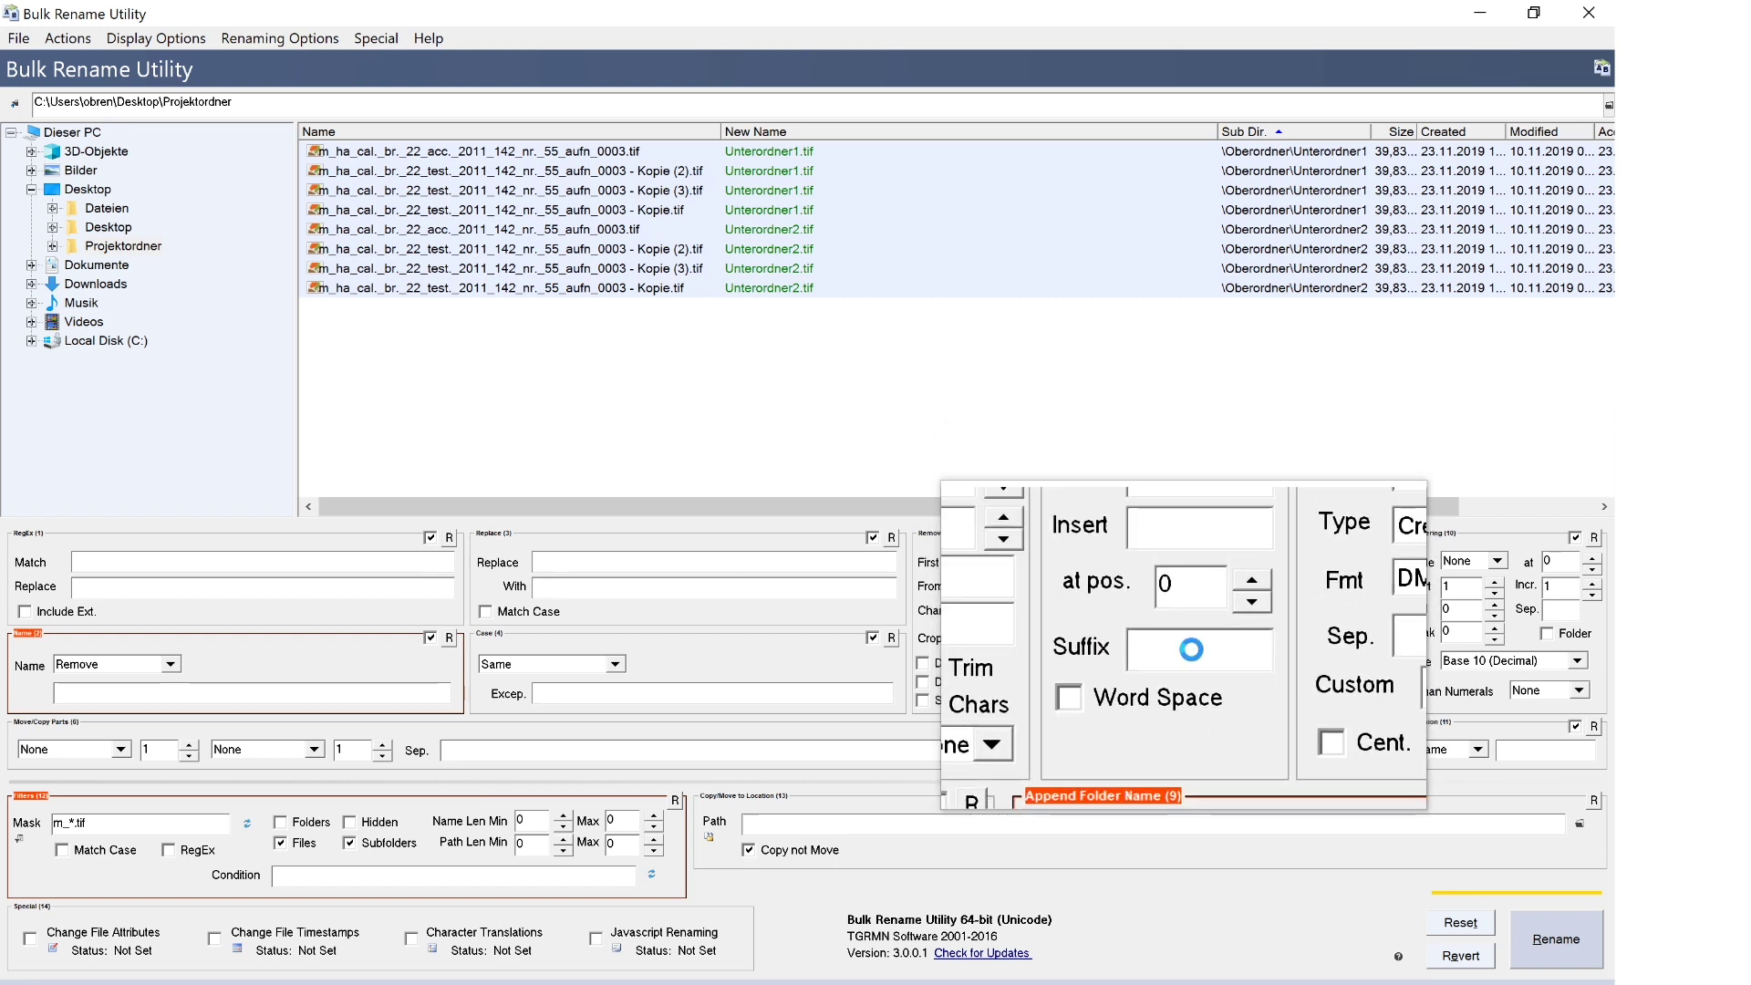
{"action": "type", "text": "n_"}
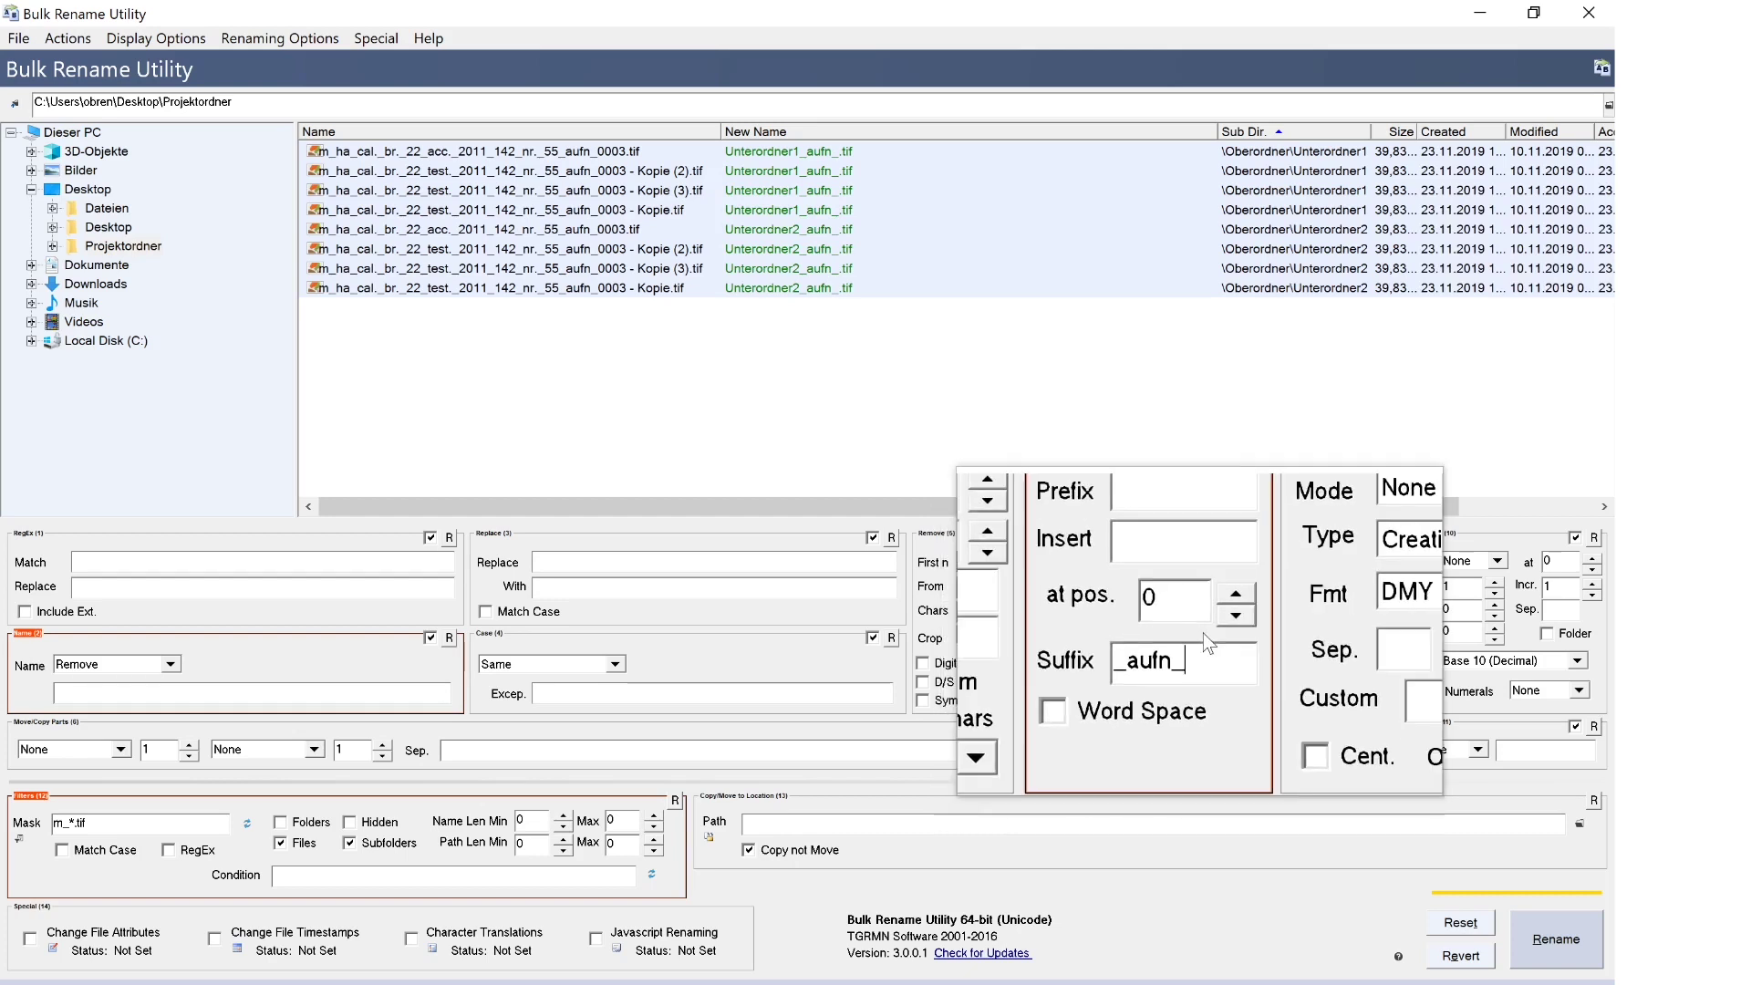
{"action": "left_click", "coordinate": [1496, 556]}
{"action": "left_click", "coordinate": [1482, 621]}
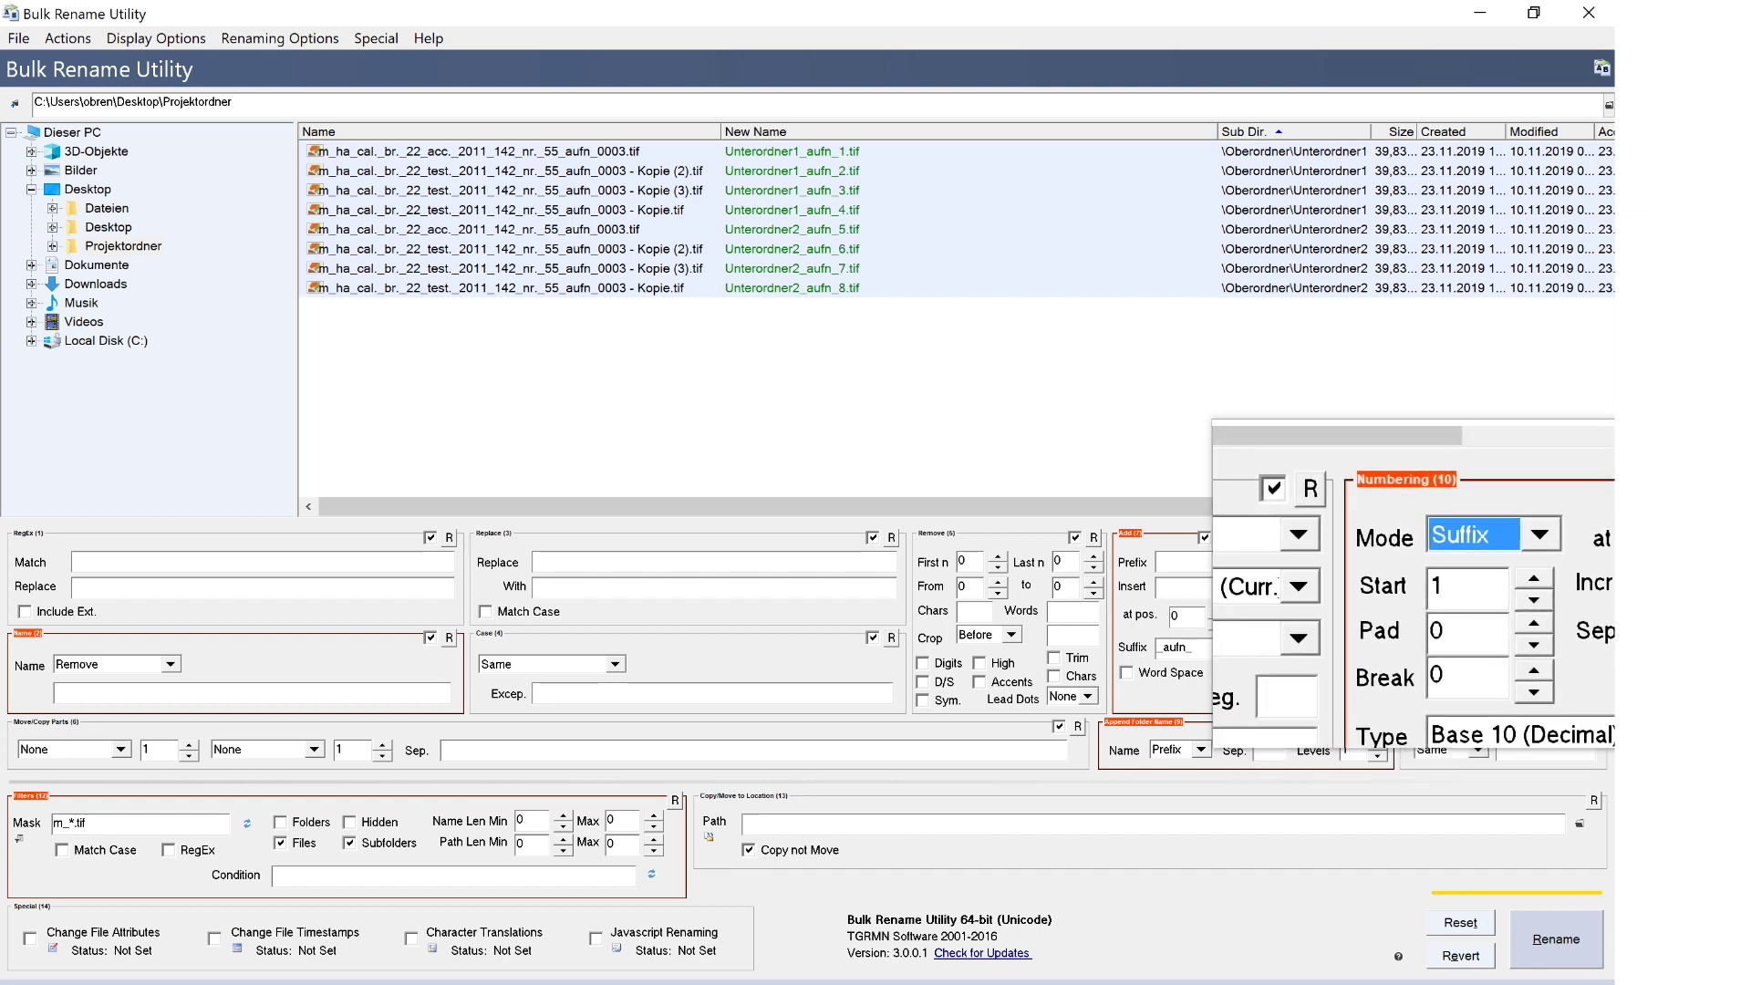
{"action": "left_click", "coordinate": [1492, 604]}
{"action": "left_click", "coordinate": [1492, 604]}
{"action": "left_click", "coordinate": [1492, 603]}
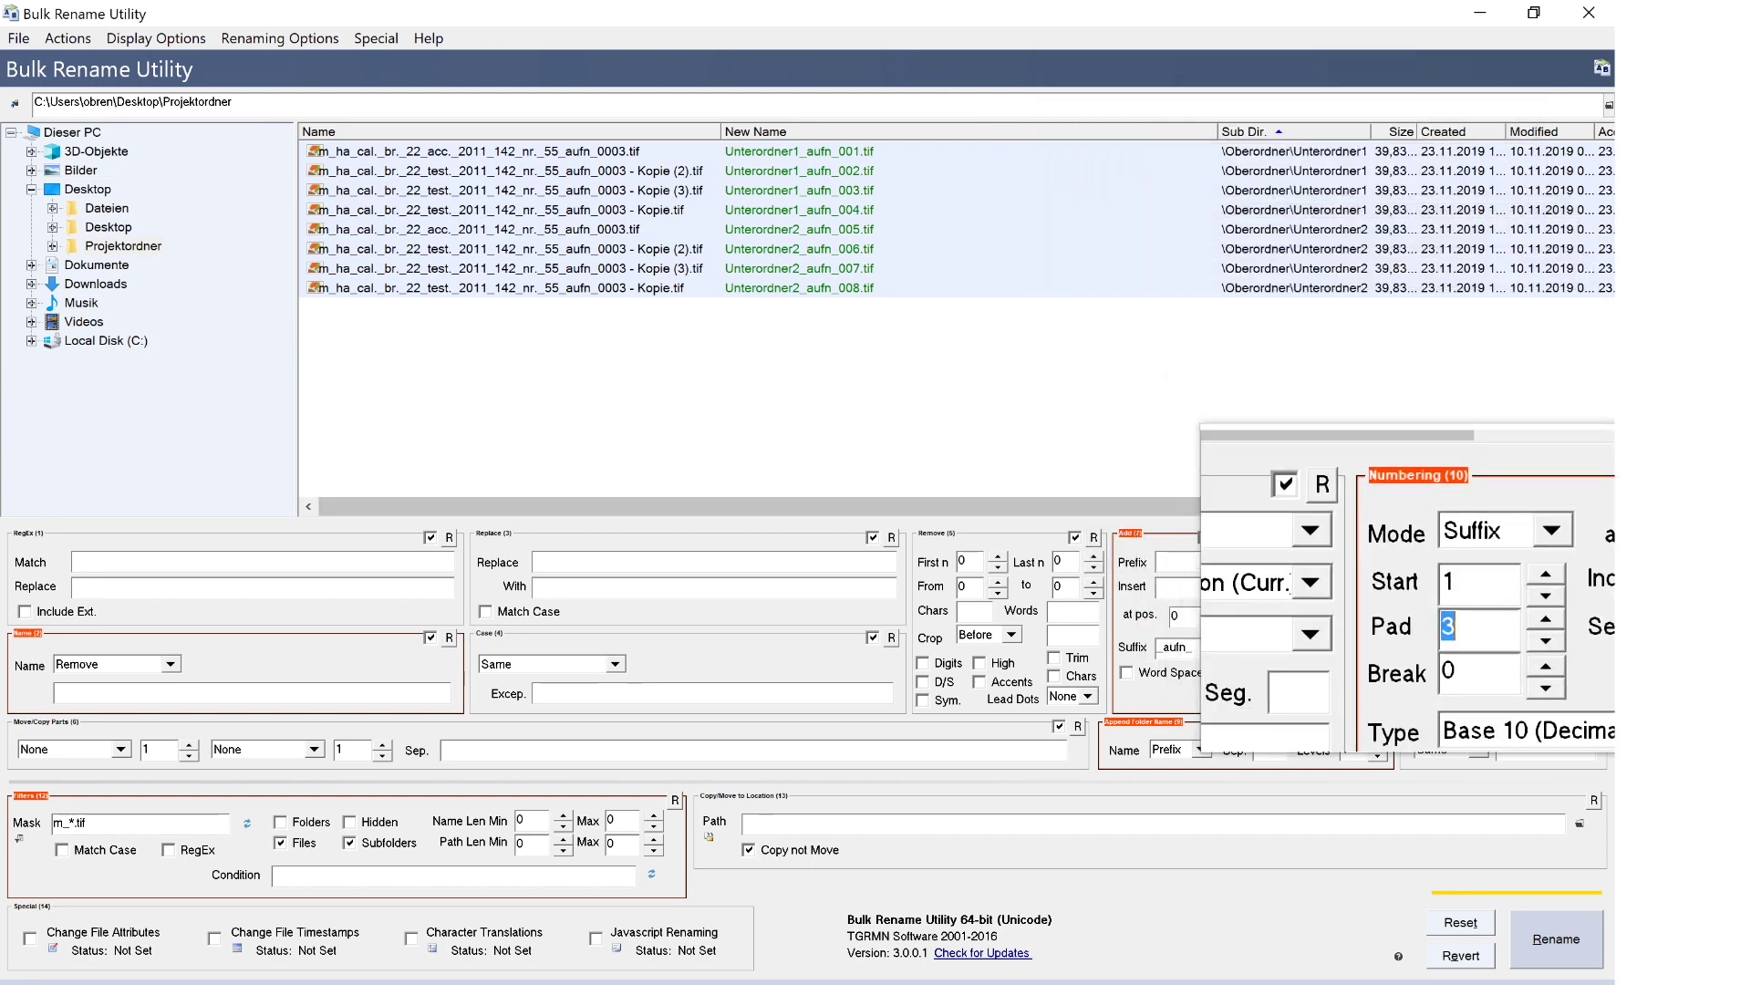
{"action": "left_click", "coordinate": [1550, 633]}
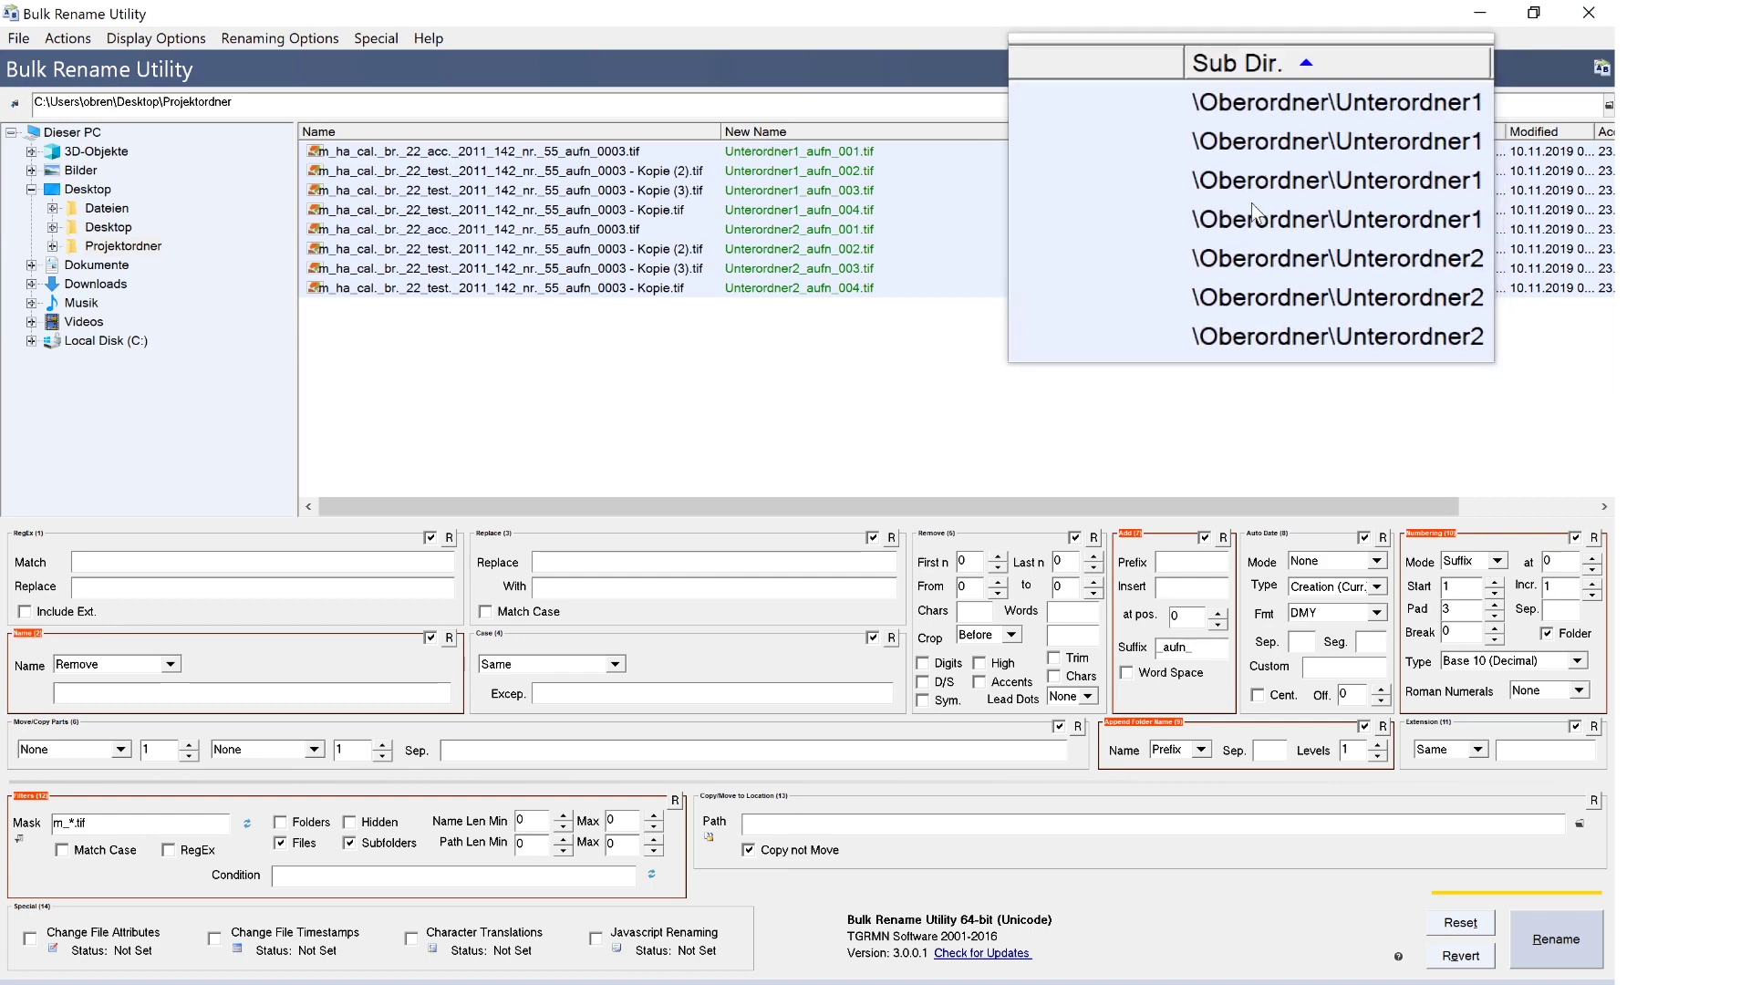
Step: Rename all selected TIF files with the configured folder prefix, suffix and numbering
{"action": "left_click", "coordinate": [1550, 939]}
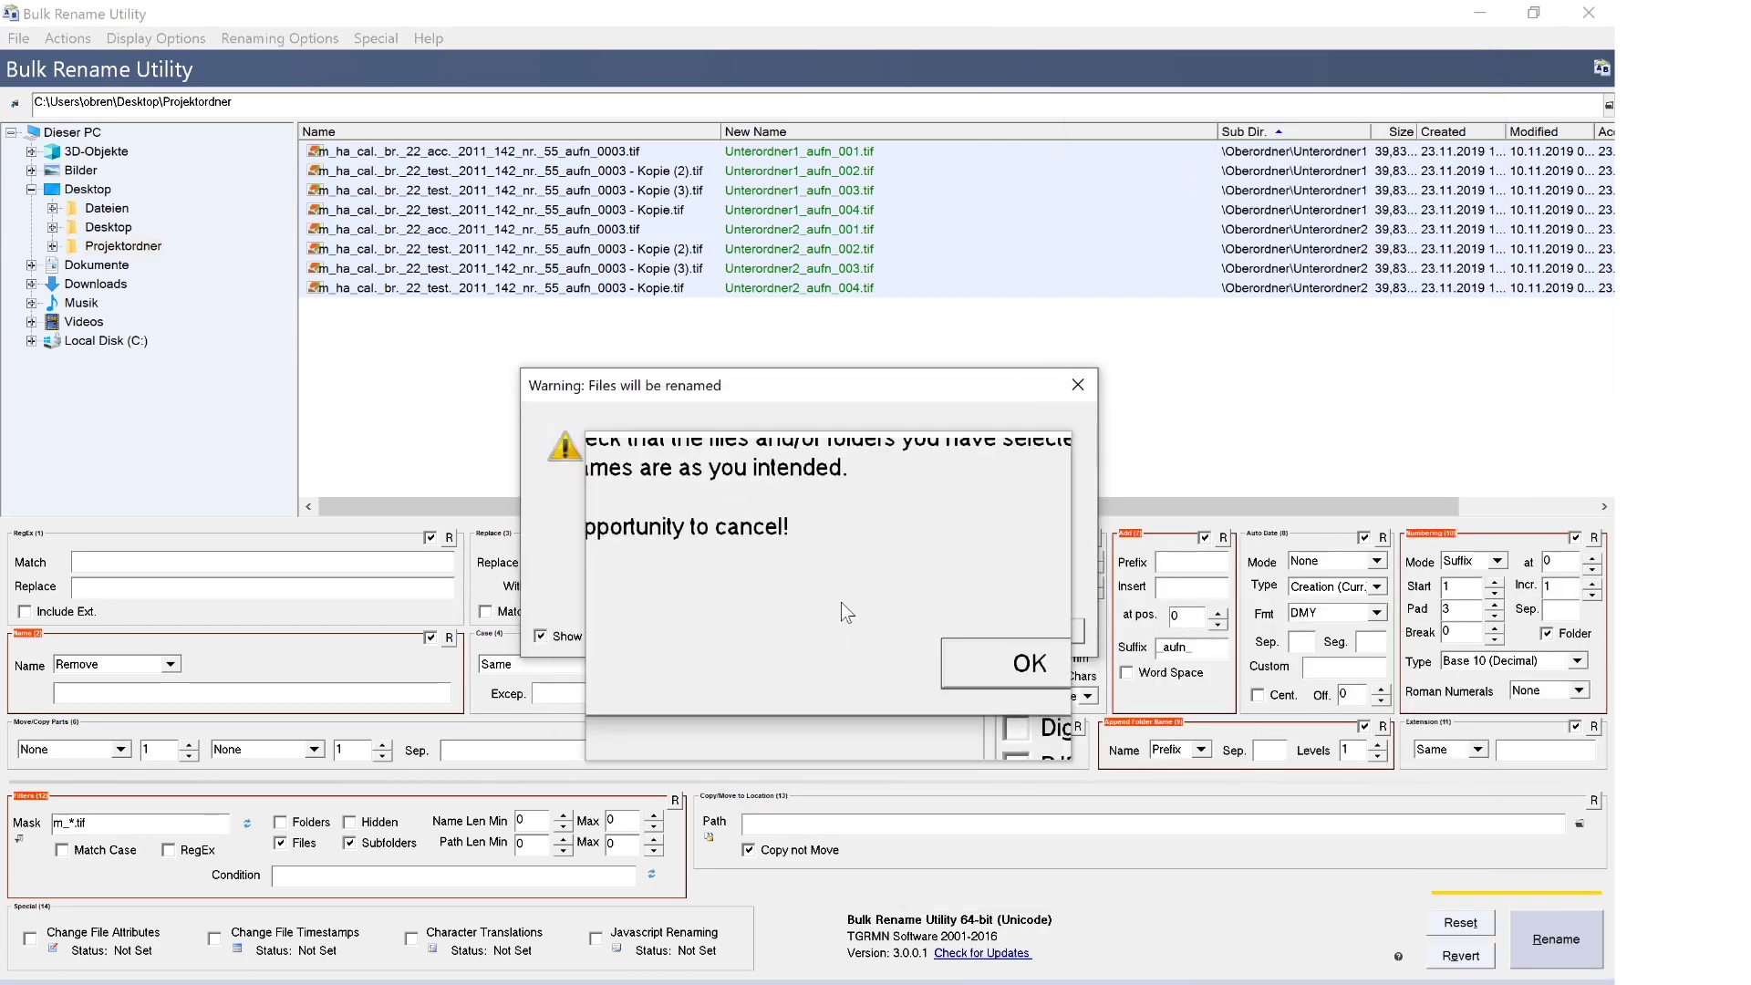
{"action": "left_click", "coordinate": [922, 636]}
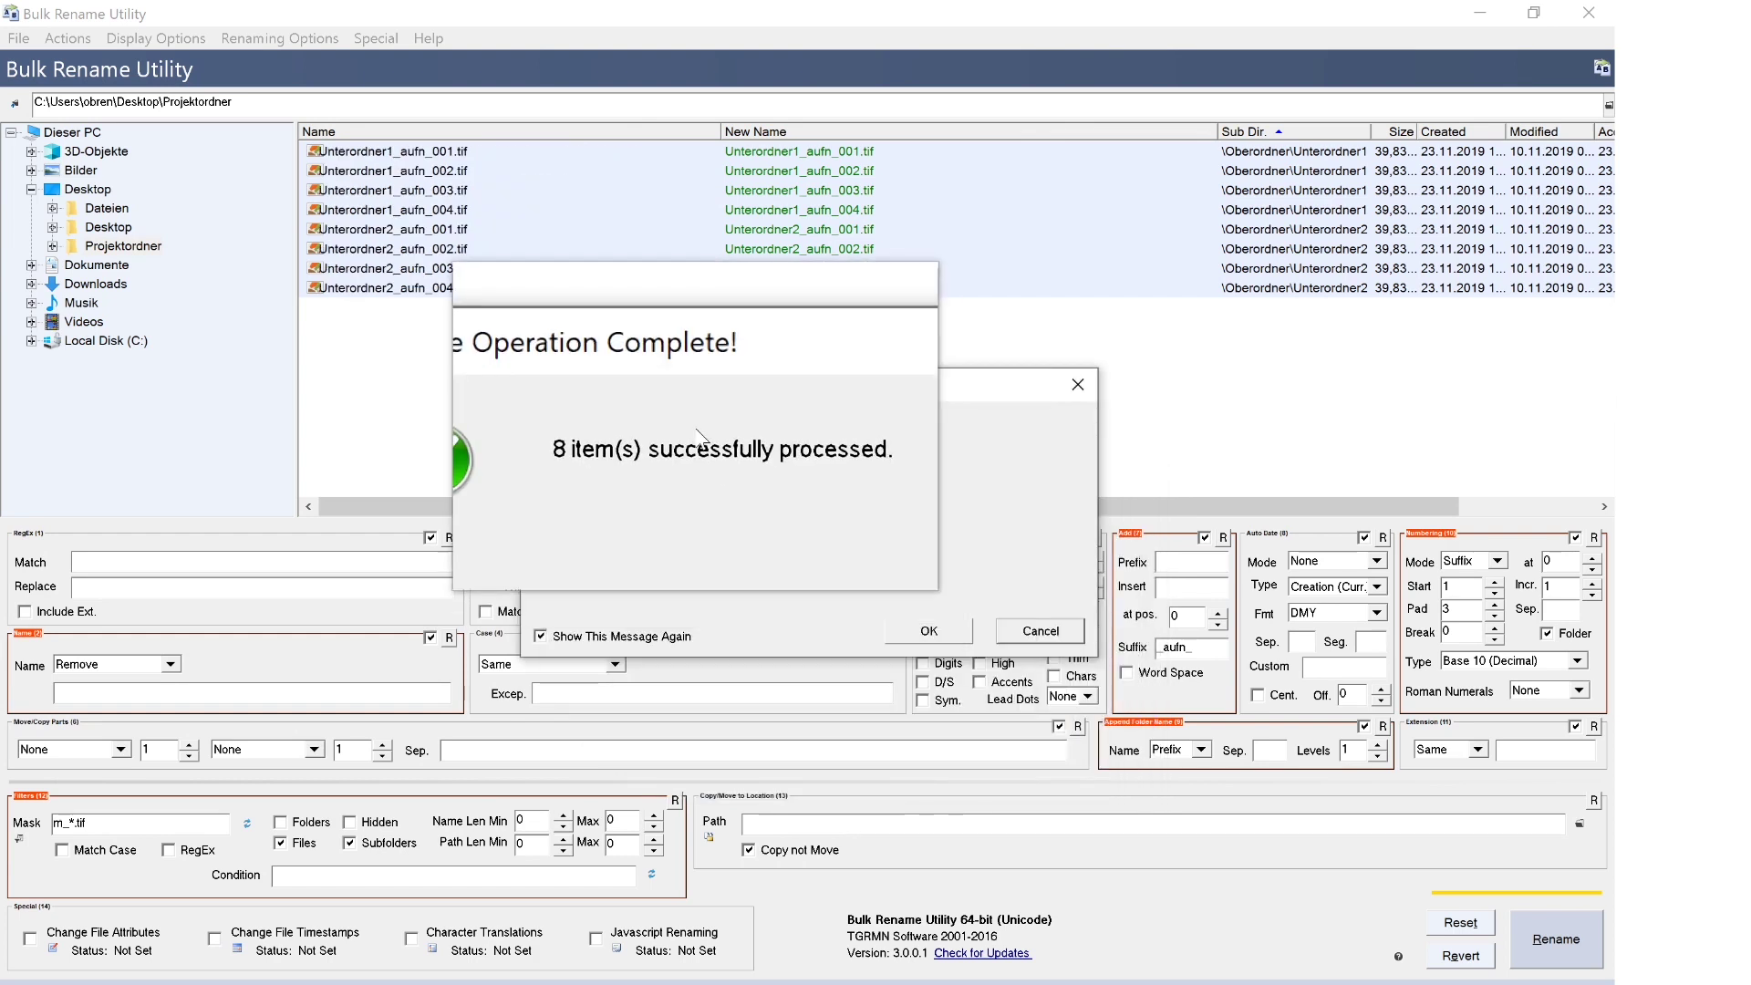
{"action": "left_click", "coordinate": [928, 637]}
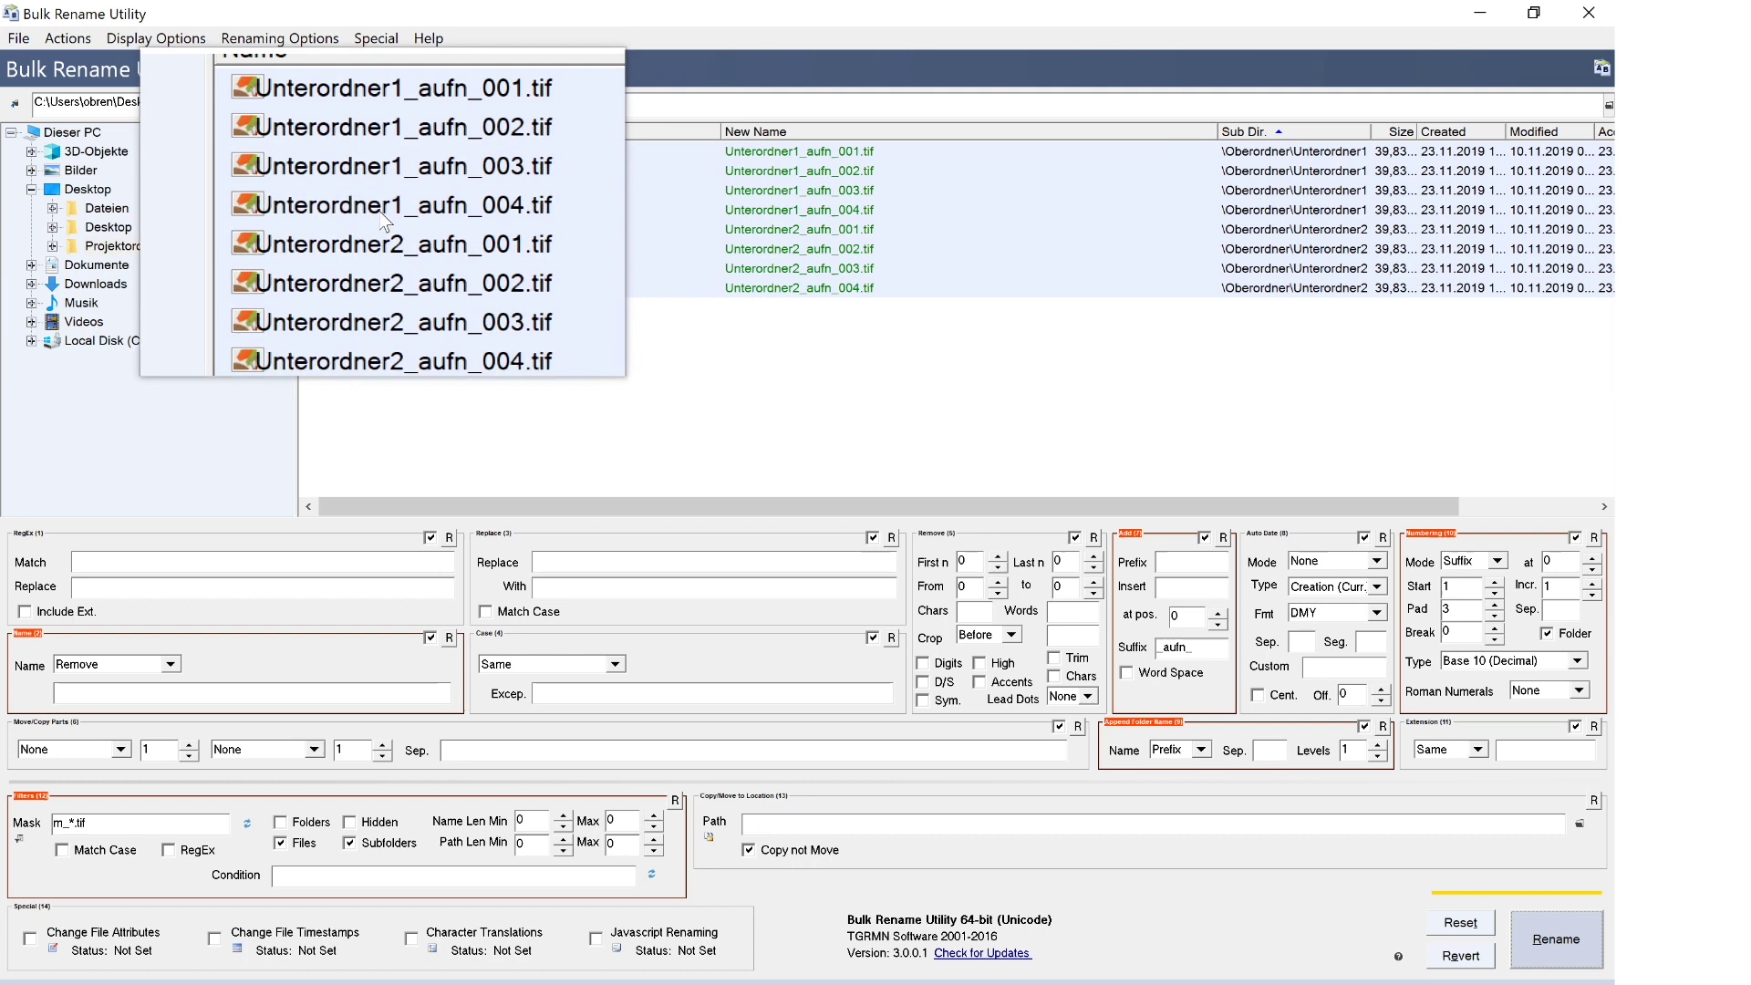